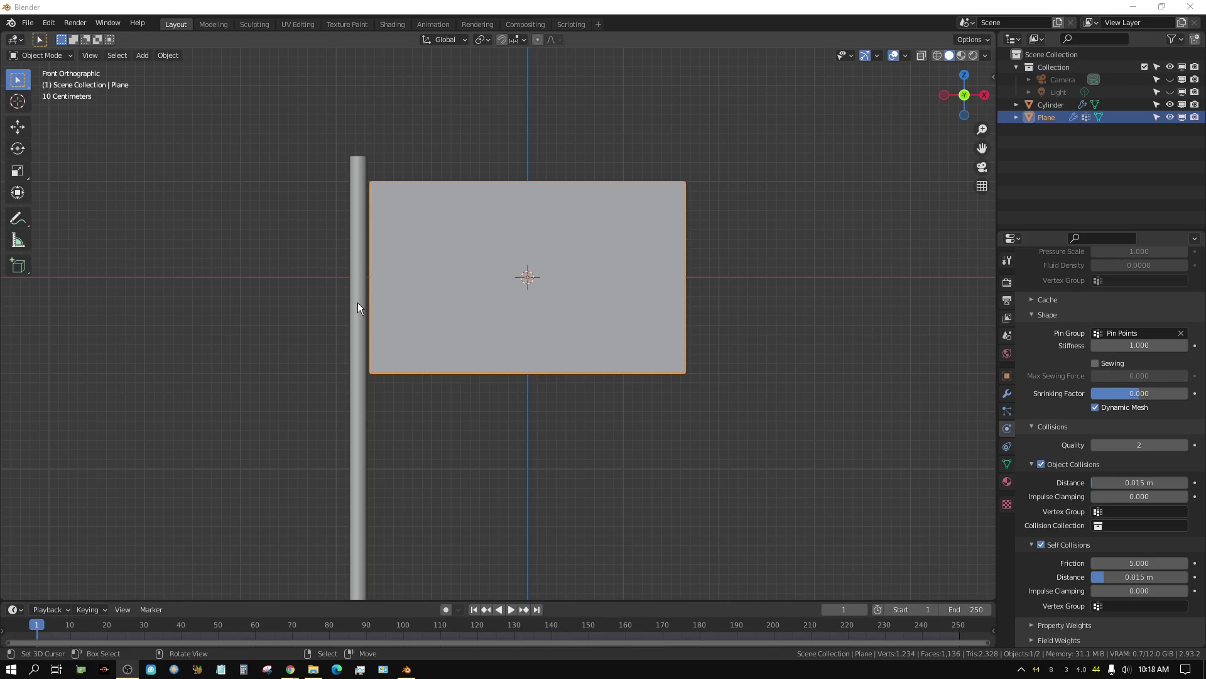
# Play the cloth simulation and pause at frame 101 with the flag sagging against the pole.
pyautogui.click(511, 610)
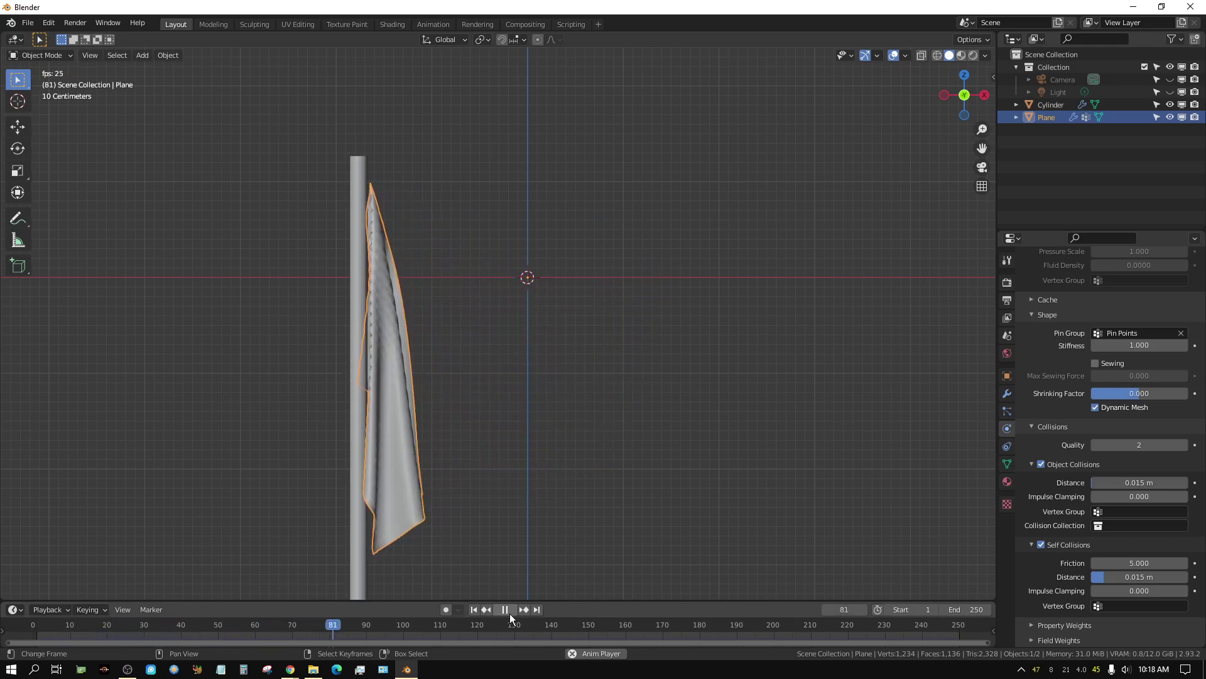
pyautogui.click(508, 611)
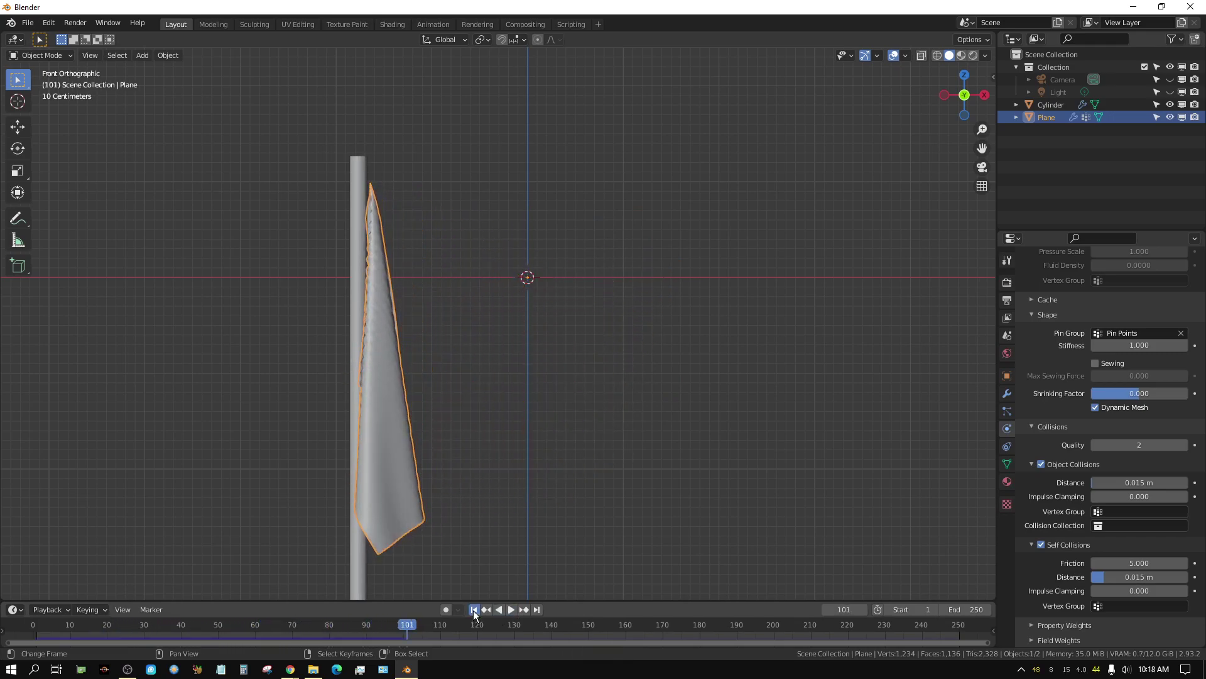
# Return to frame 1, switch the viewport to Material Preview shading, and show the Render Properties.
pyautogui.click(473, 609)
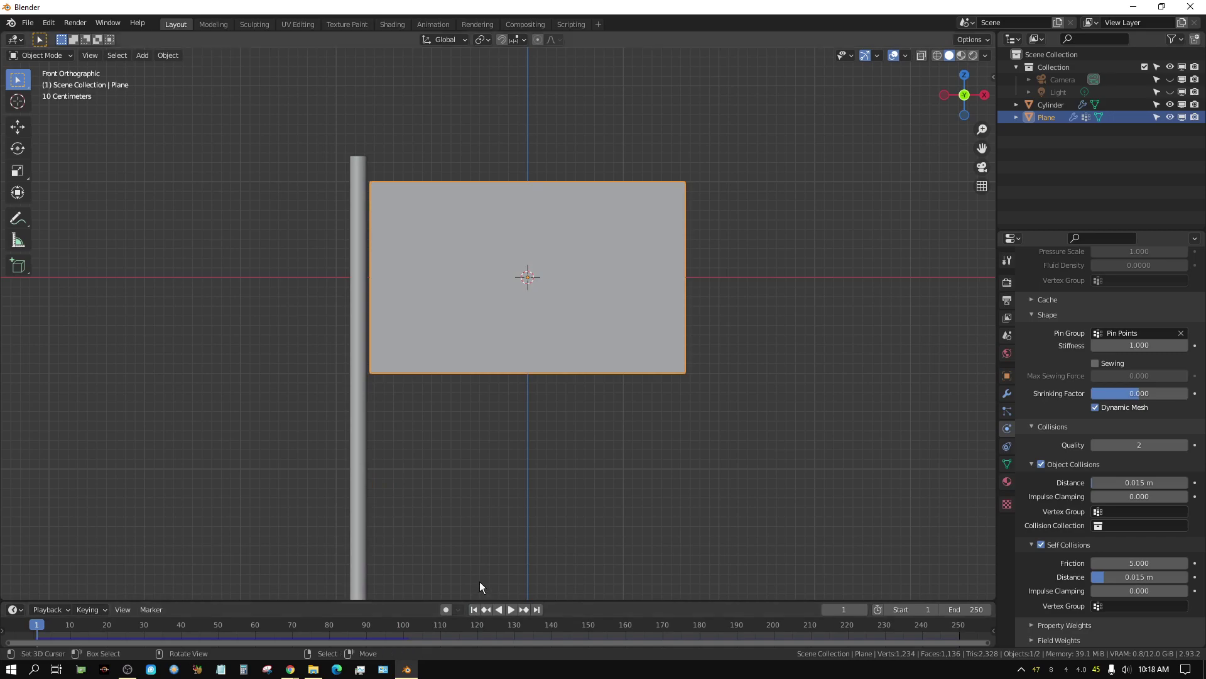
pyautogui.click(963, 57)
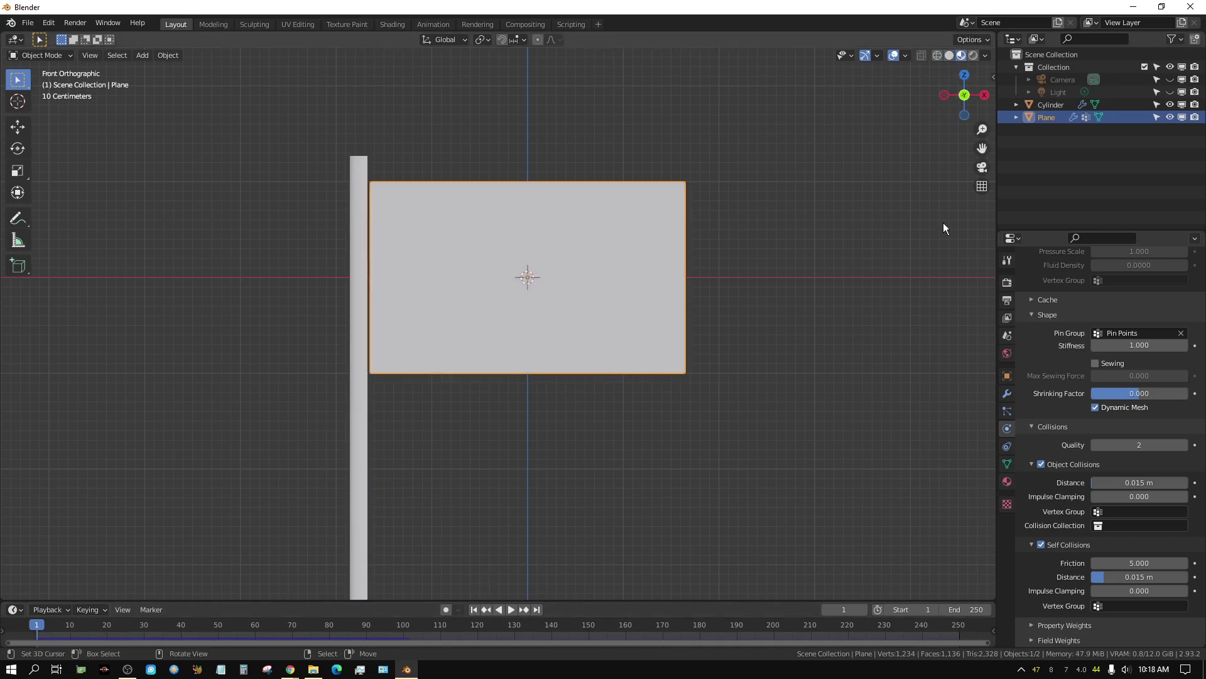
pyautogui.click(1007, 283)
pyautogui.scroll(8, 1043, 327)
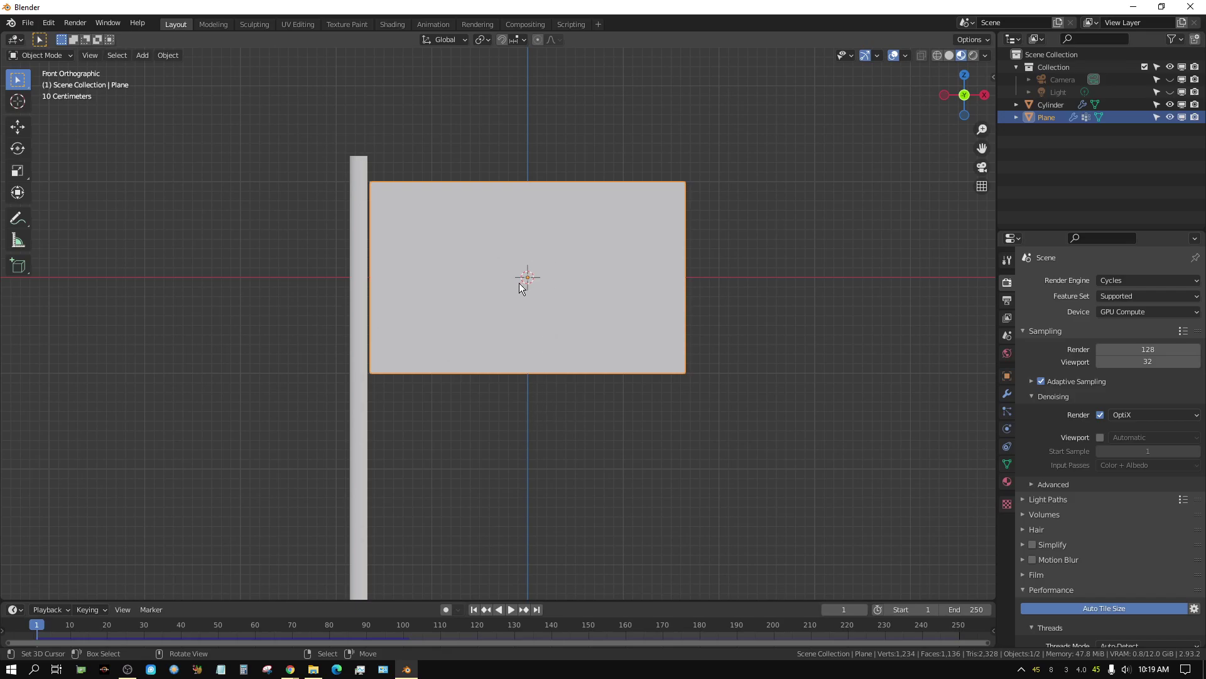
# Select the whole flag mesh in Edit Mode and Unwrap it.
pyautogui.press('Tab')
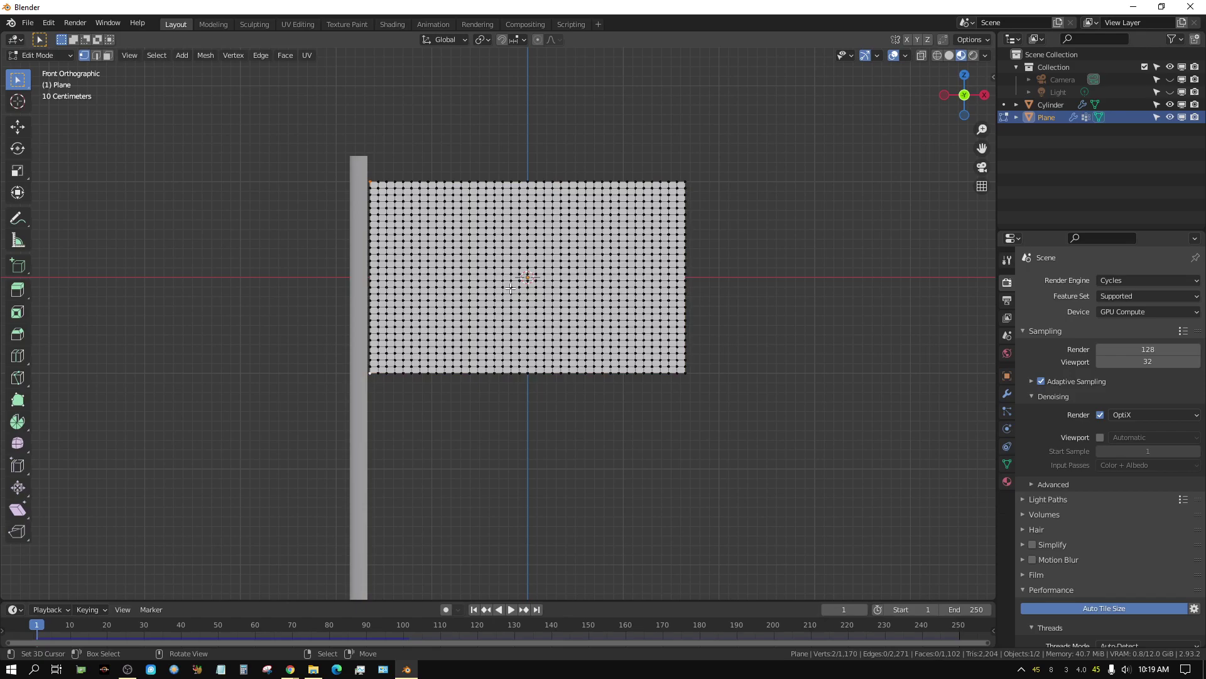
pyautogui.press('a')
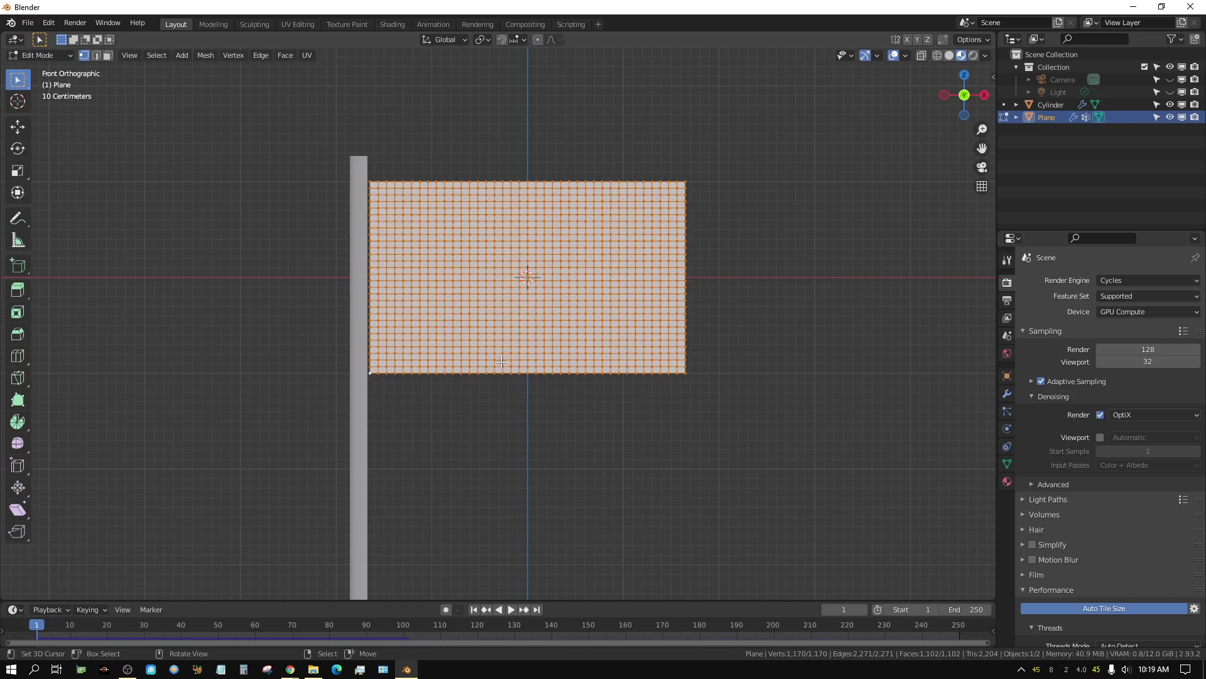
pyautogui.press('u')
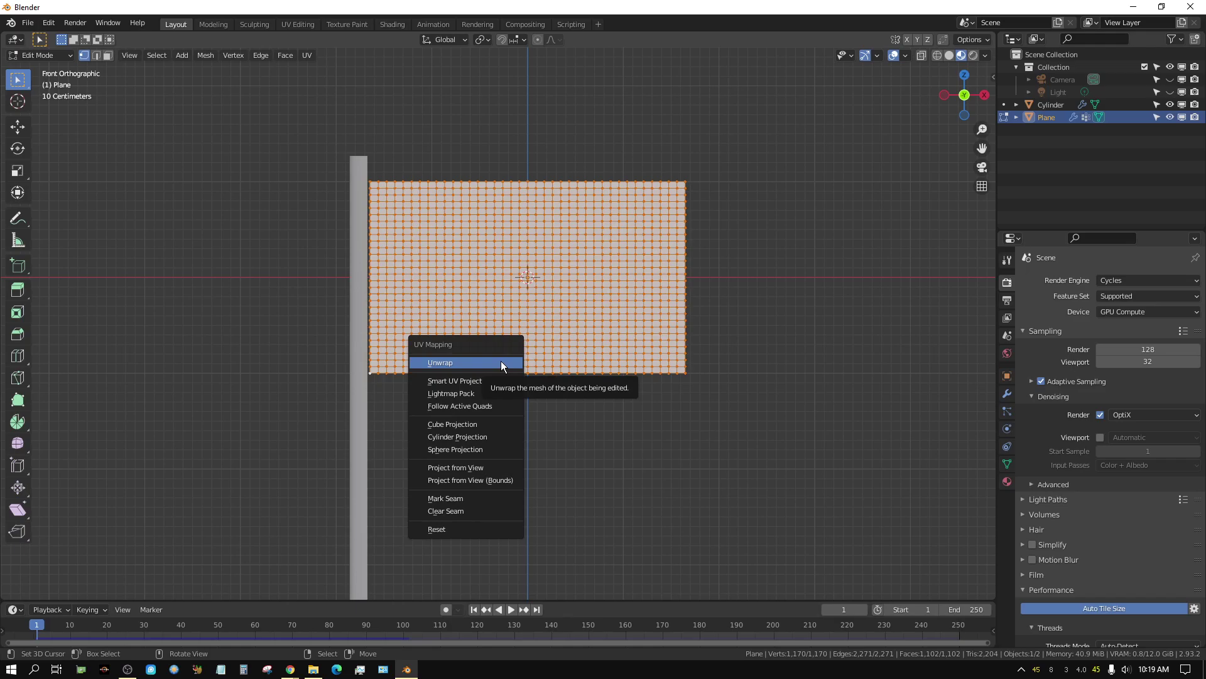
pyautogui.click(501, 363)
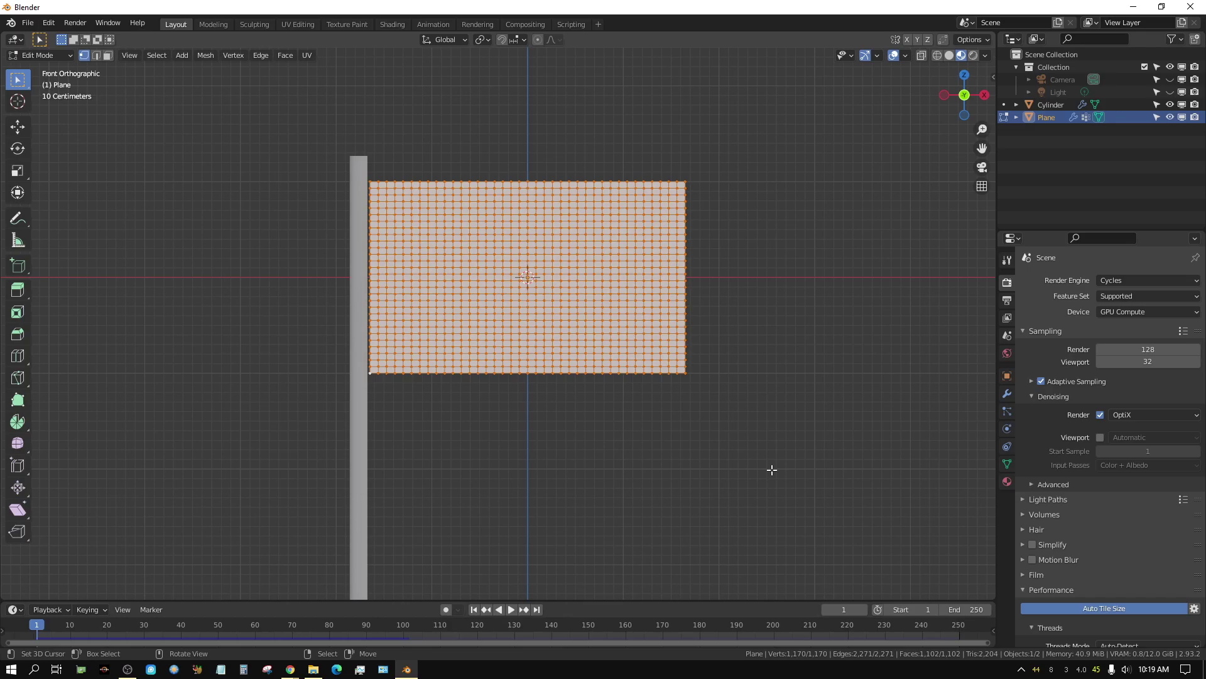
# From the front orthographic view, re-map the flag's UVs with Project from View.
pyautogui.press('KP_5')
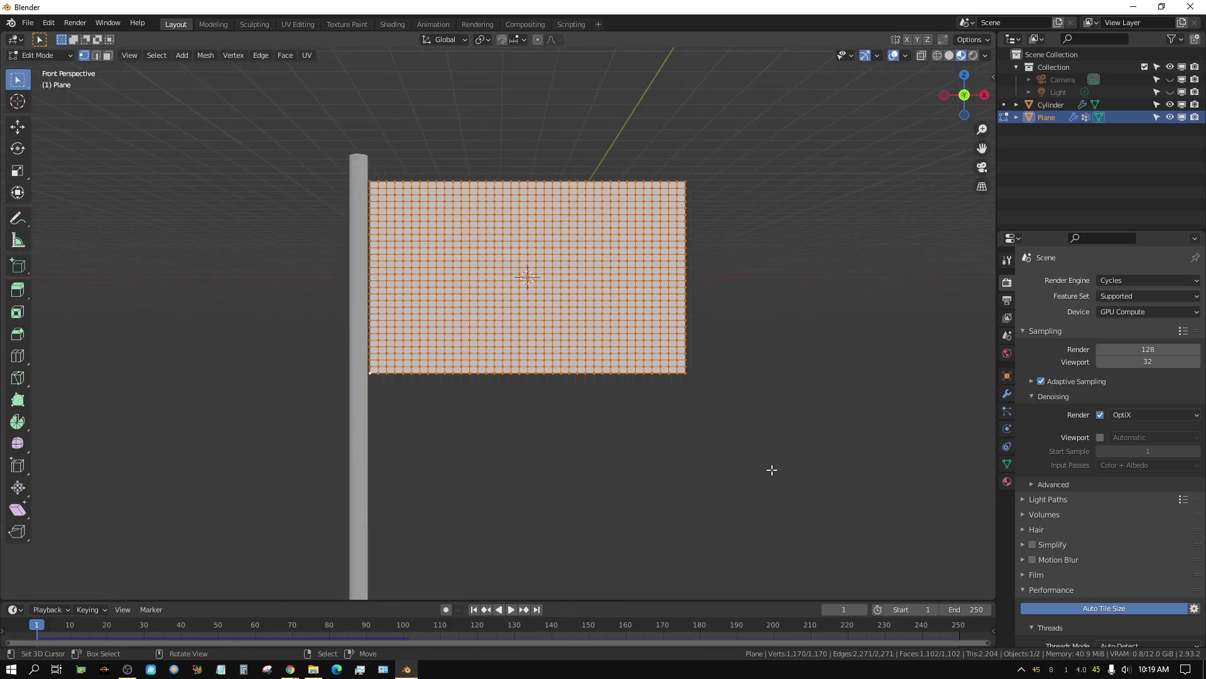
pyautogui.press('KP_5')
pyautogui.press('KP_5')
pyautogui.press('KP_5')
pyautogui.press('KP_5')
pyautogui.press('KP_5')
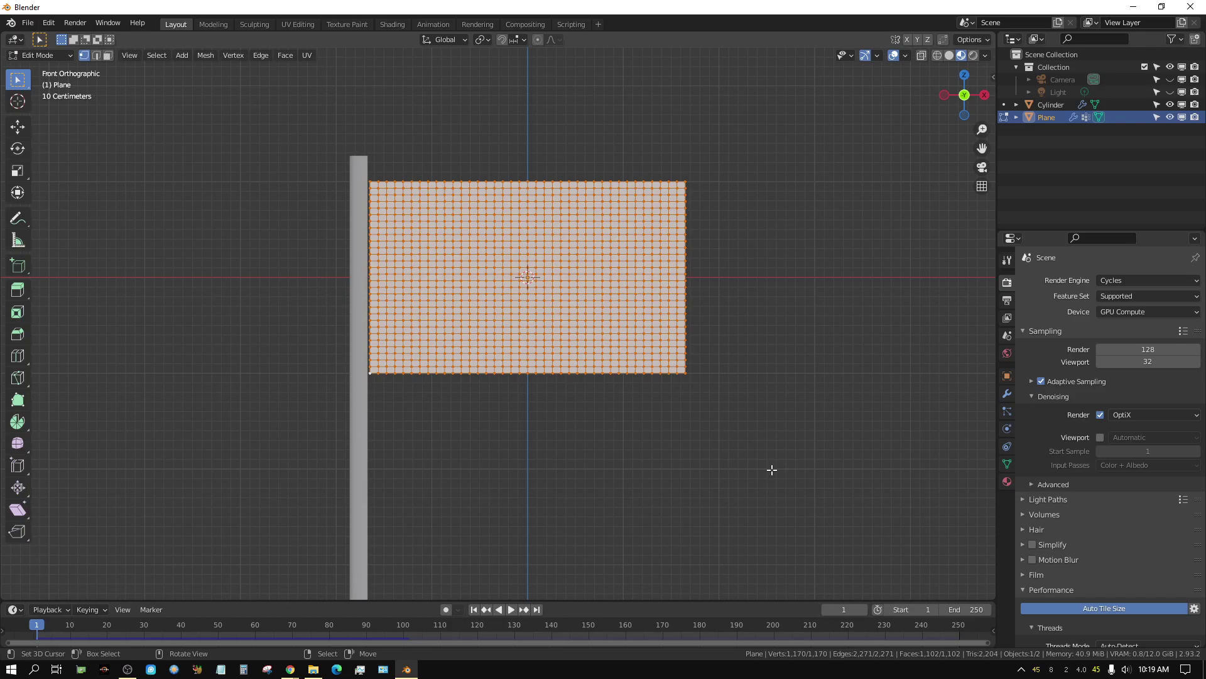
pyautogui.press('u')
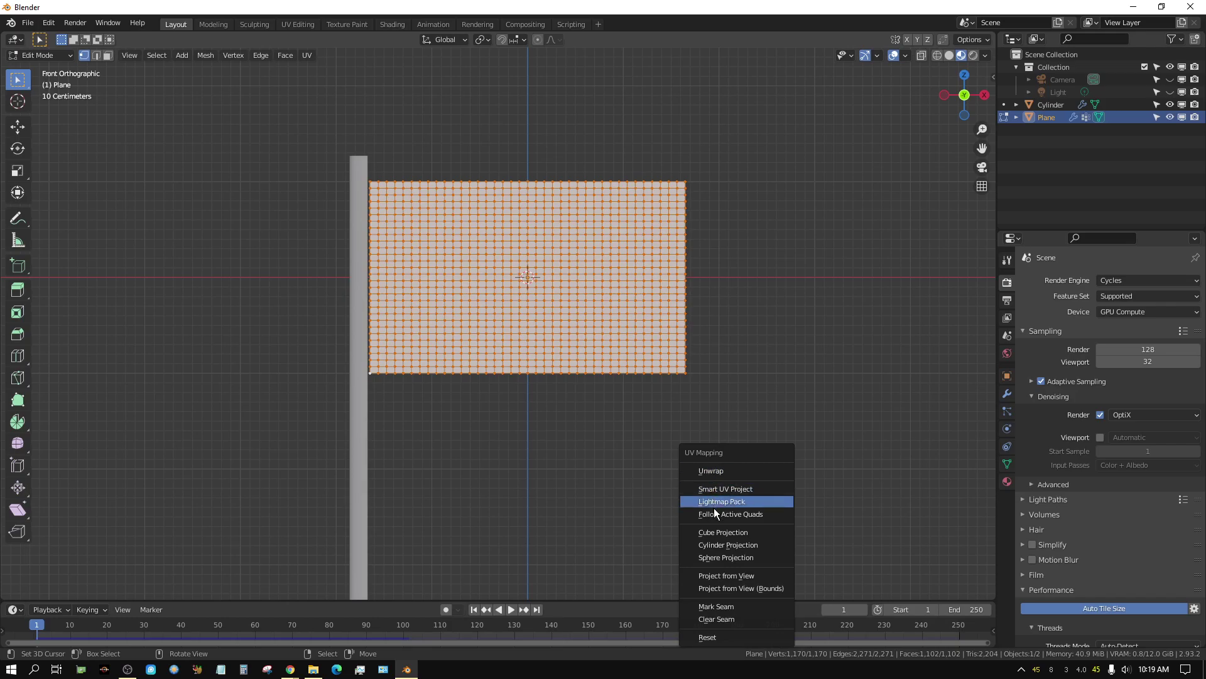
pyautogui.click(730, 576)
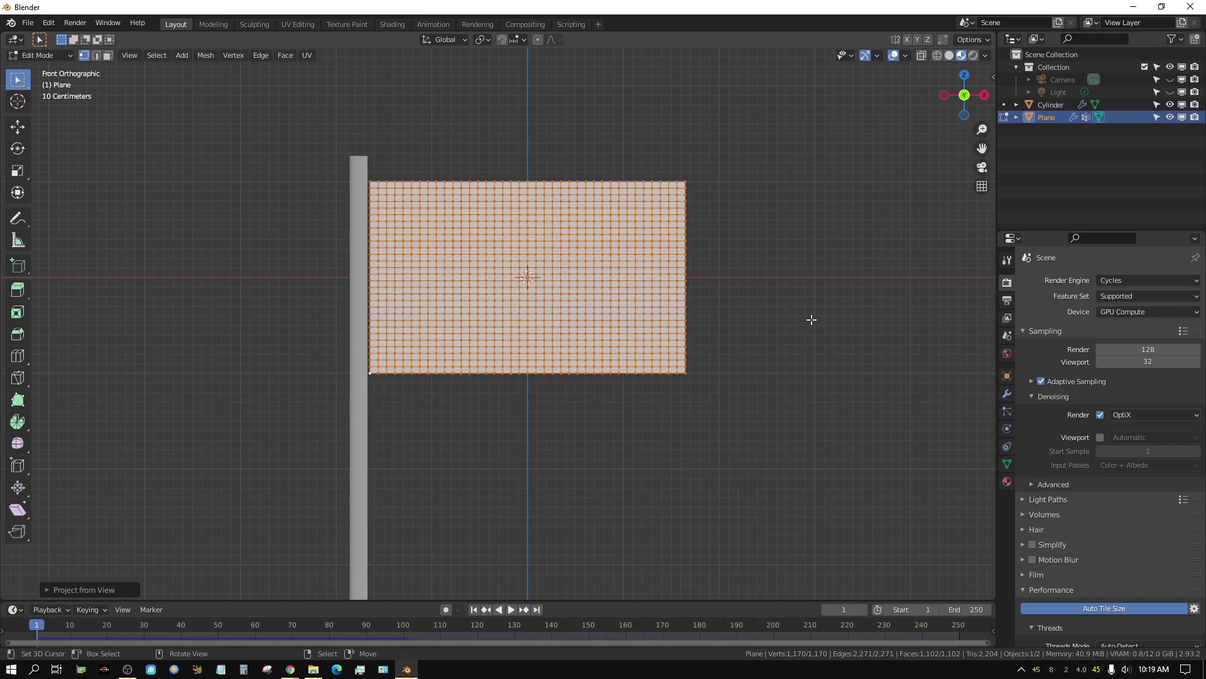
# Create a new material on the flag and connect an Image Texture to its Base Color.
pyautogui.click(1007, 482)
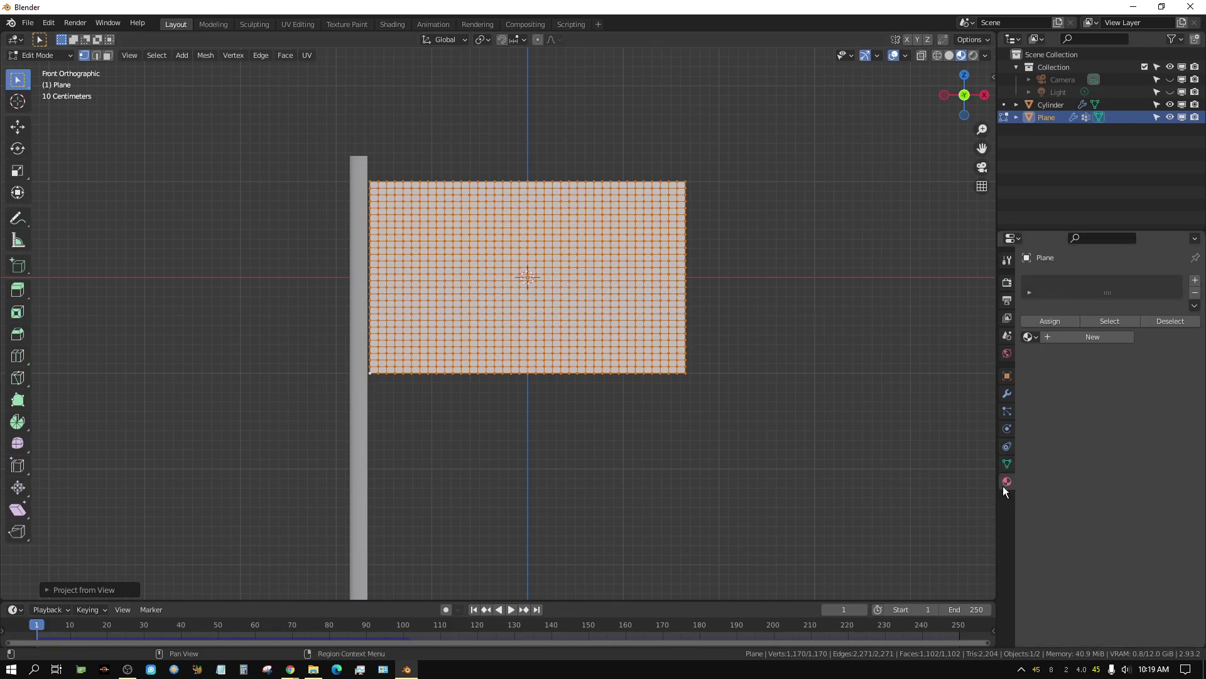
pyautogui.click(1079, 335)
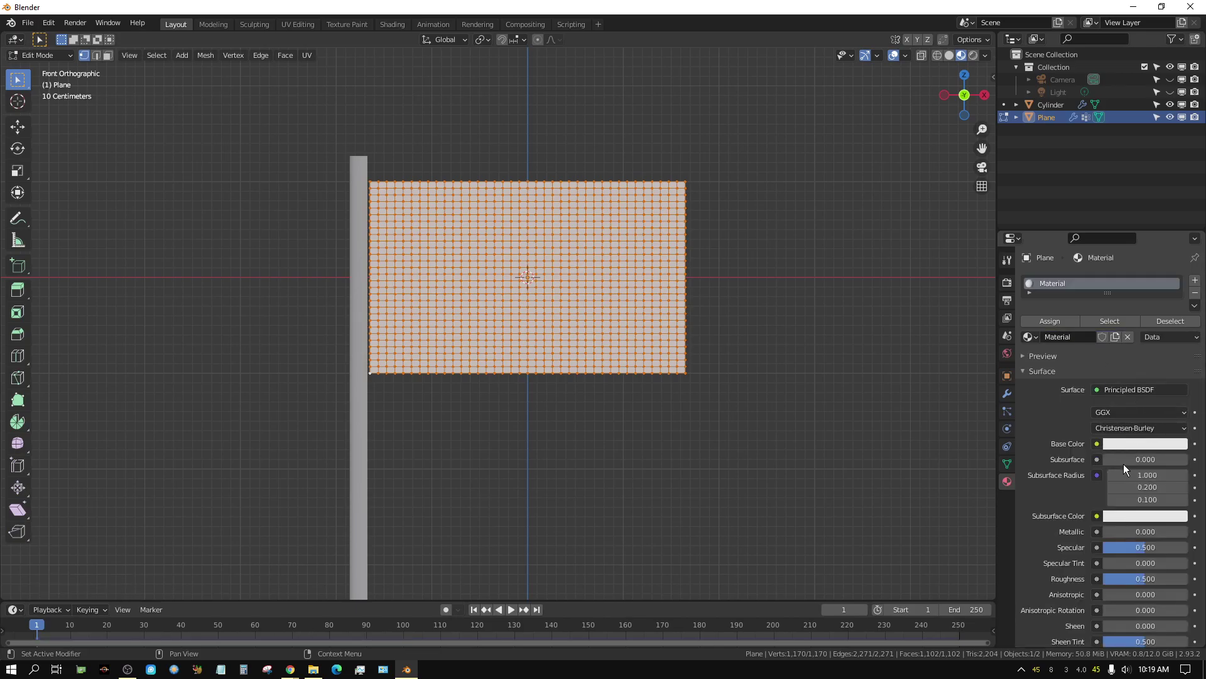
pyautogui.click(1097, 444)
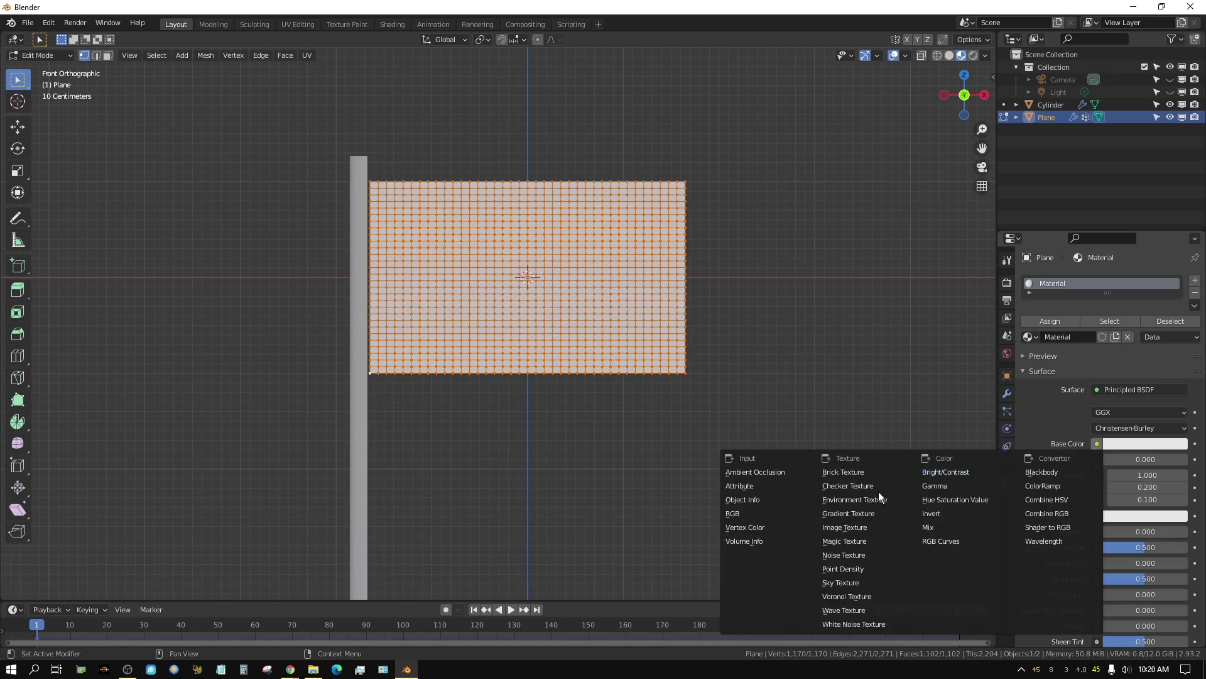
pyautogui.click(845, 526)
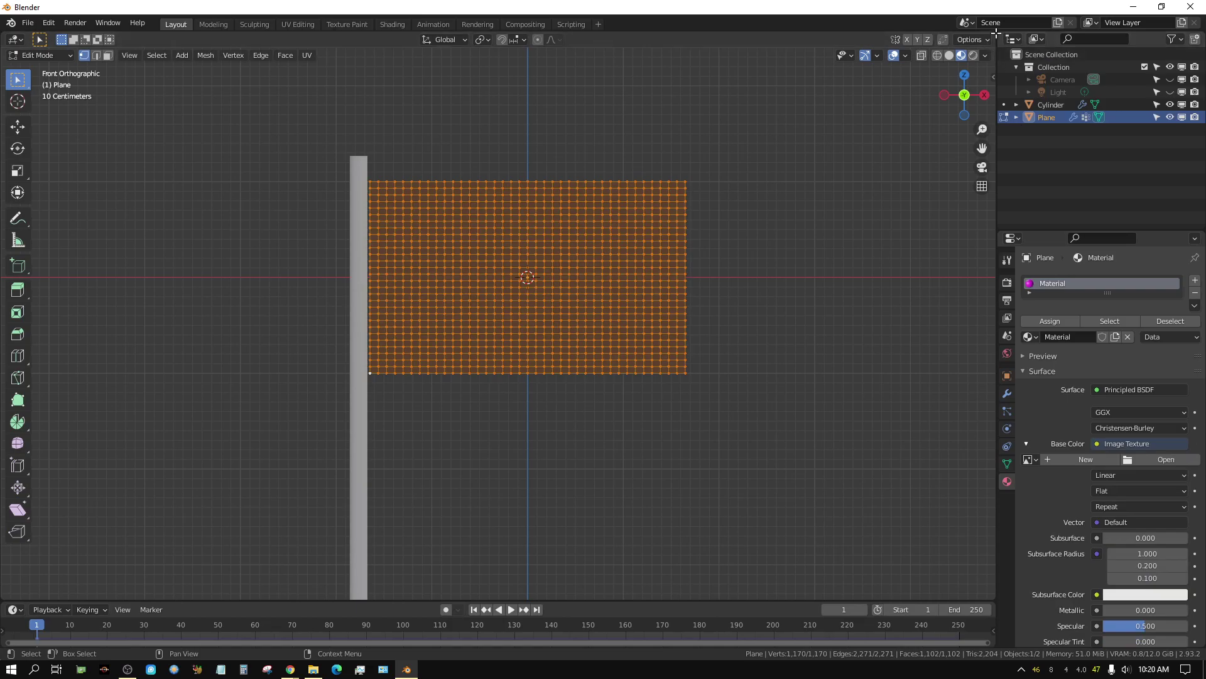
# Split the 3D view in two and make the right-hand area a UV Editor.
pyautogui.moveTo(996, 32); pyautogui.dragTo(450, 81)
pyautogui.scroll(1, 197, 534)
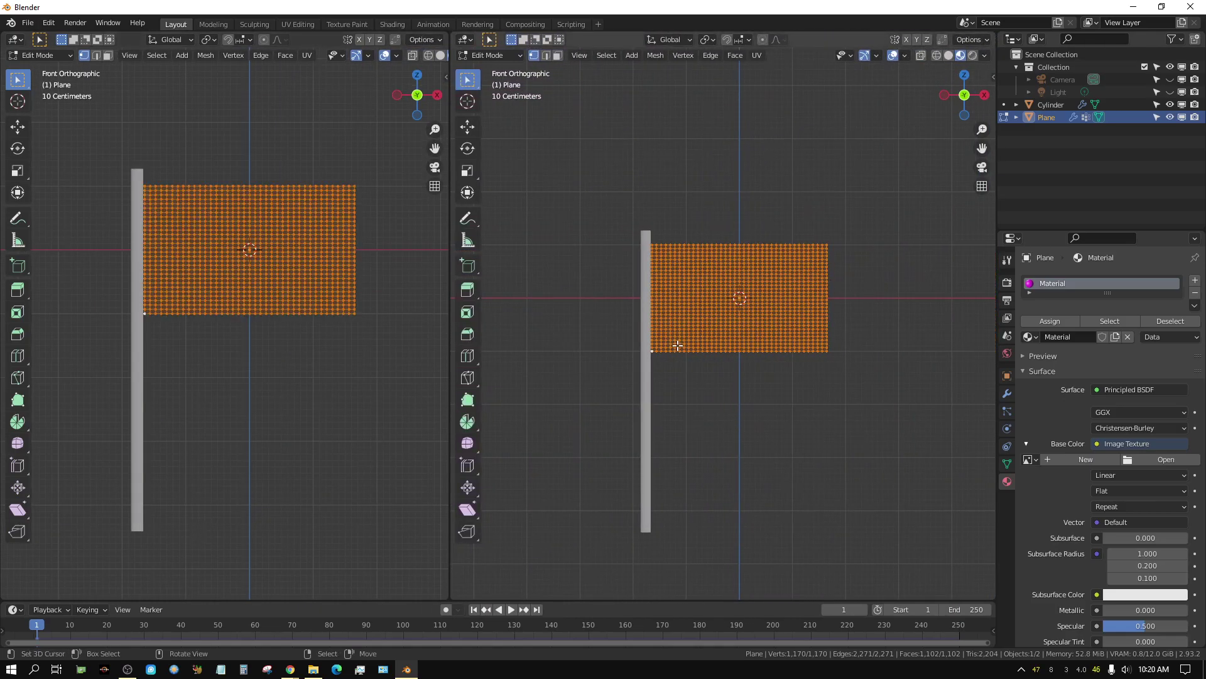
pyautogui.click(467, 41)
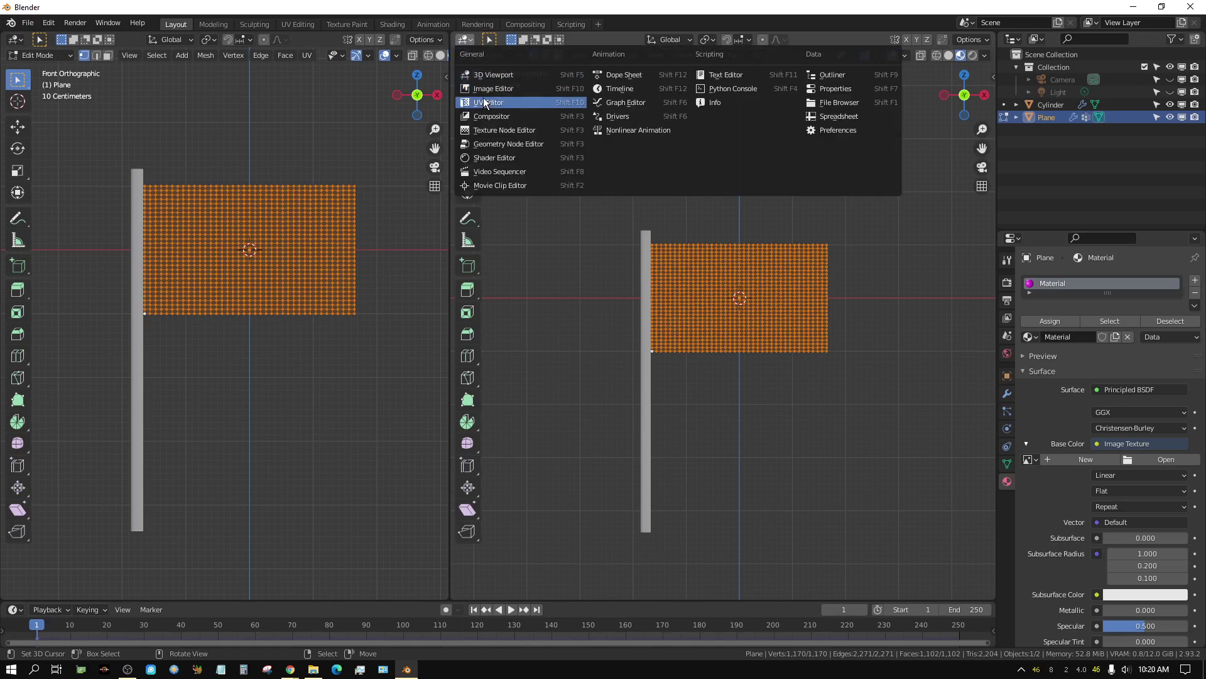
pyautogui.click(502, 105)
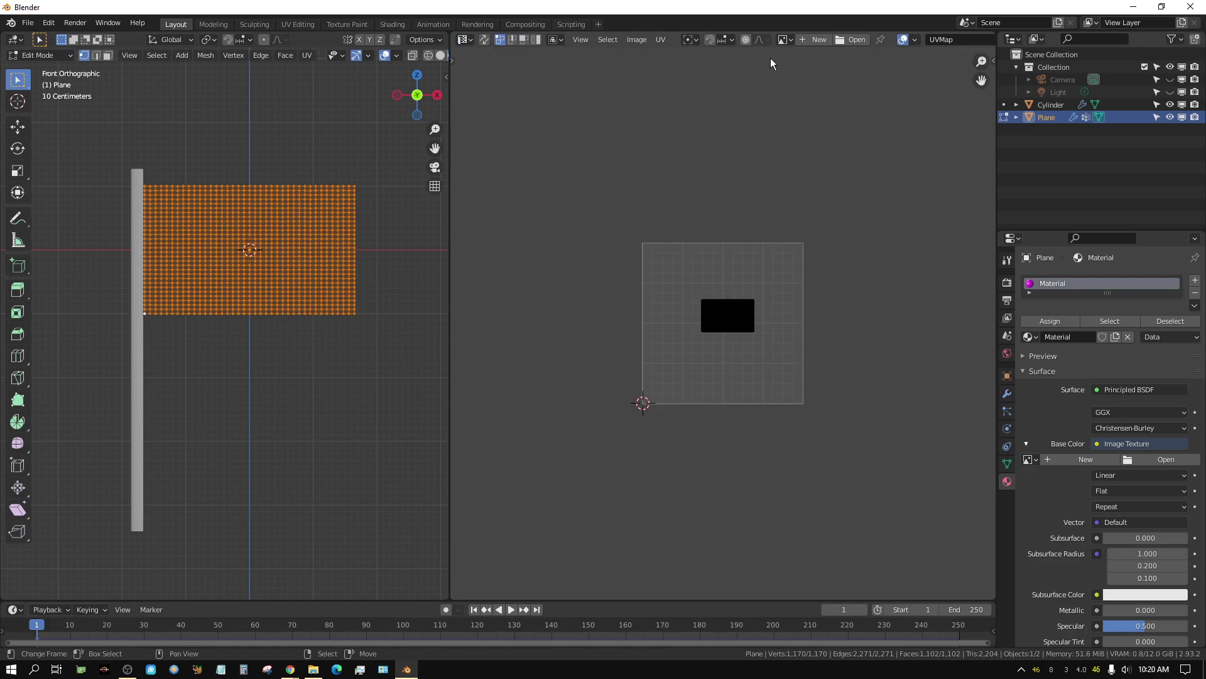
# Load 1200px-Anarcho-Gadsden_flag.svg.png from Downloads as the texture image.
pyautogui.click(1150, 458)
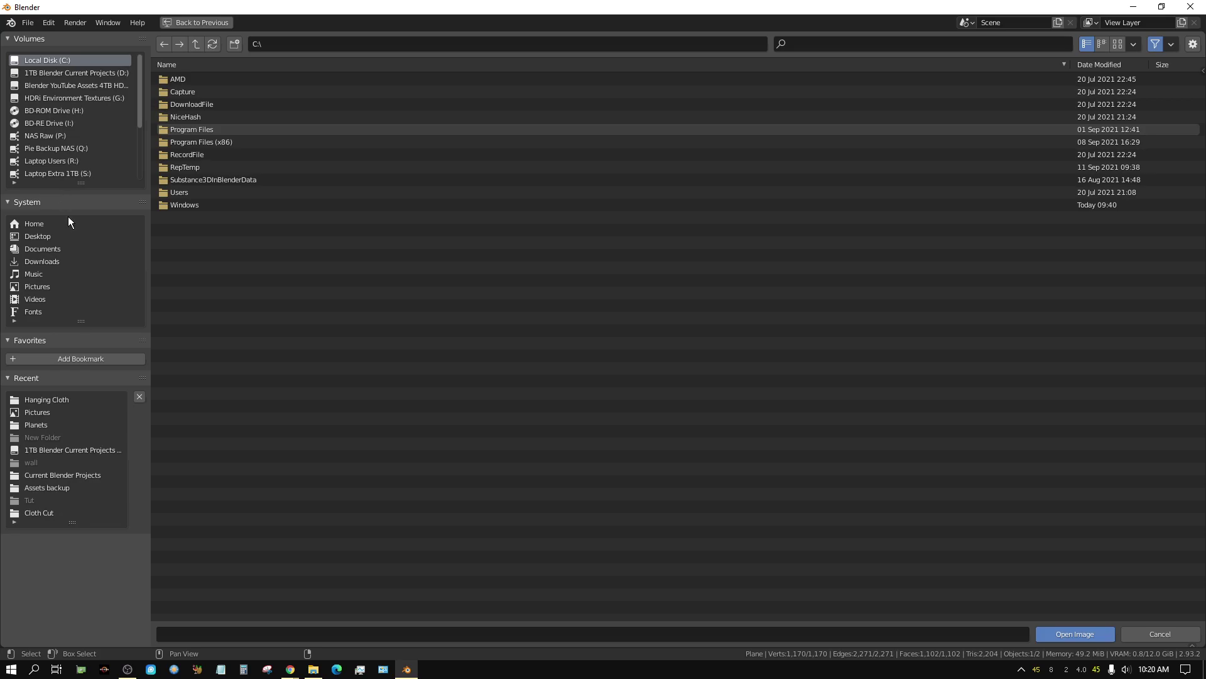
pyautogui.click(46, 258)
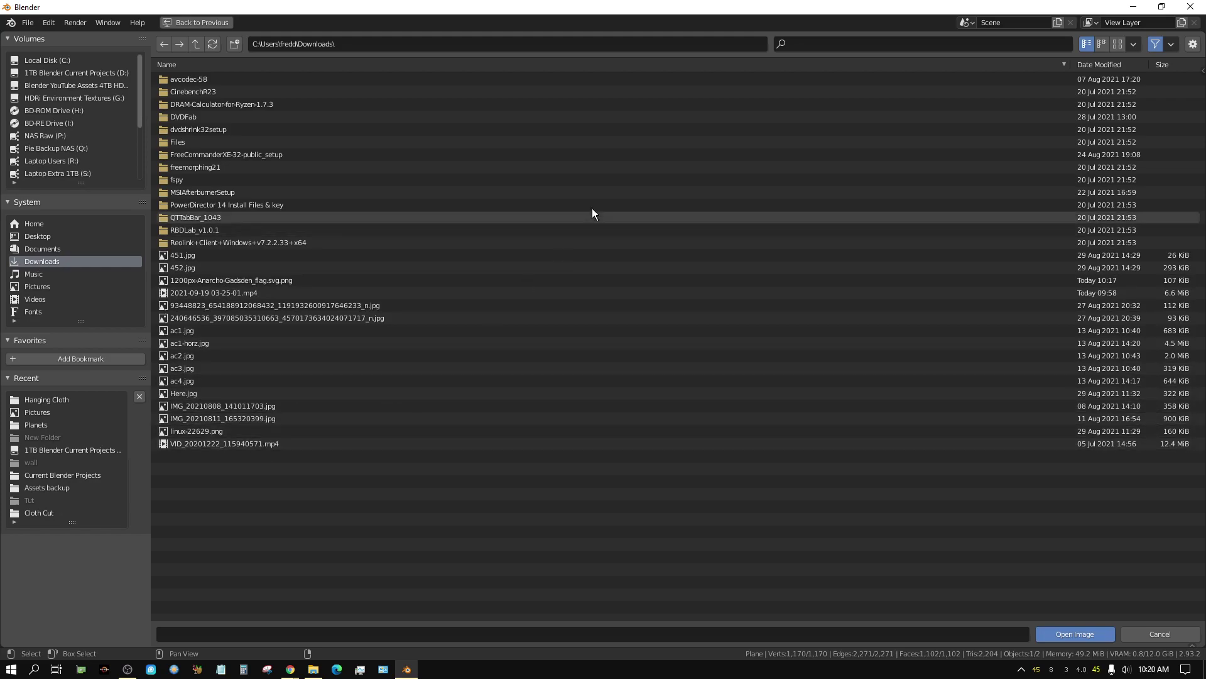
pyautogui.click(1105, 64)
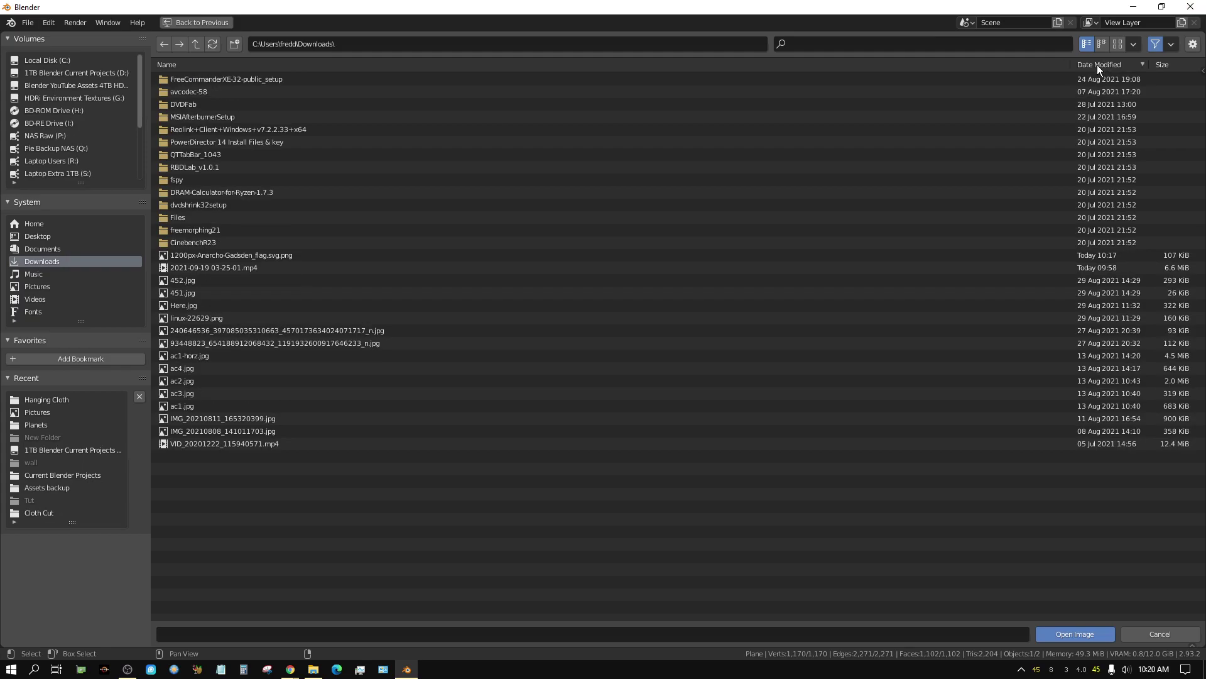
pyautogui.click(220, 255)
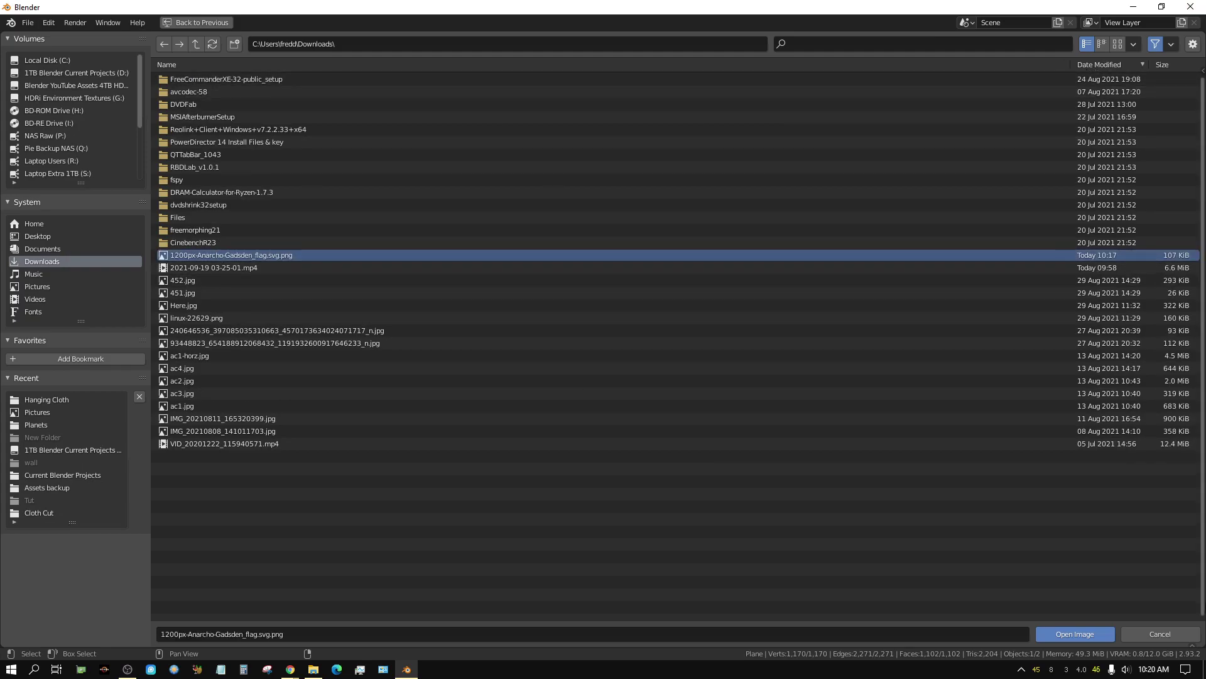
pyautogui.click(1061, 636)
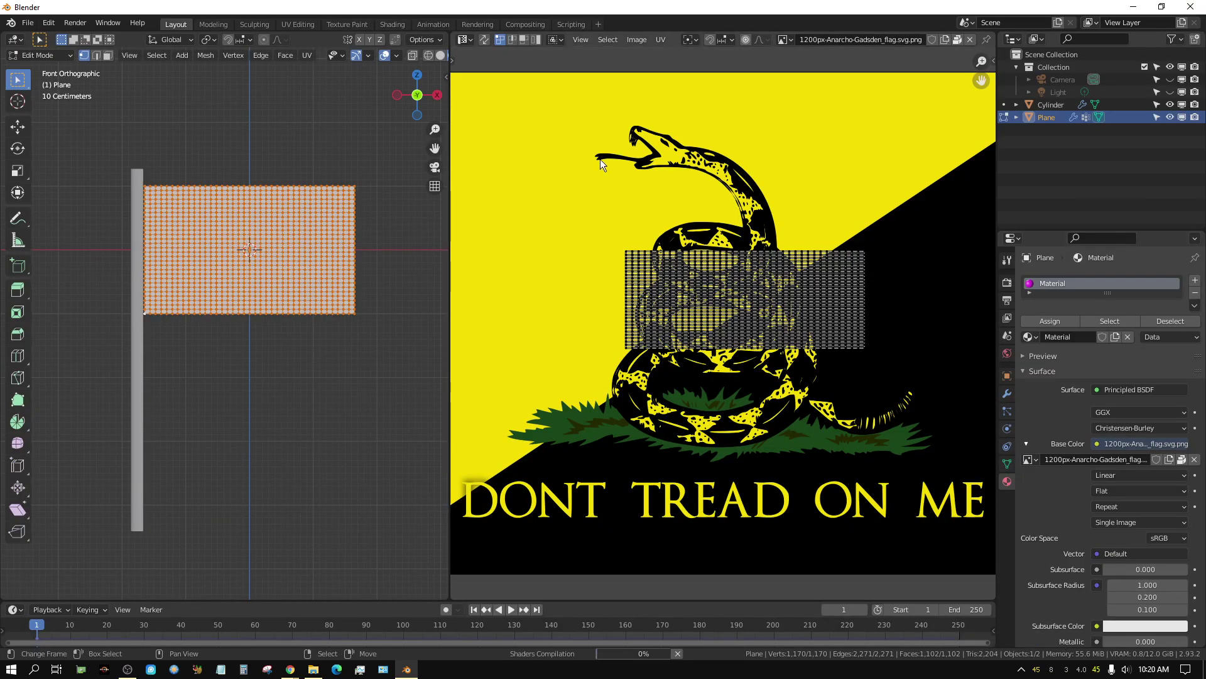
# Select all UVs, scale them up, move them, and stretch them vertically across the Gadsden image.
pyautogui.scroll(-3, 789, 299)
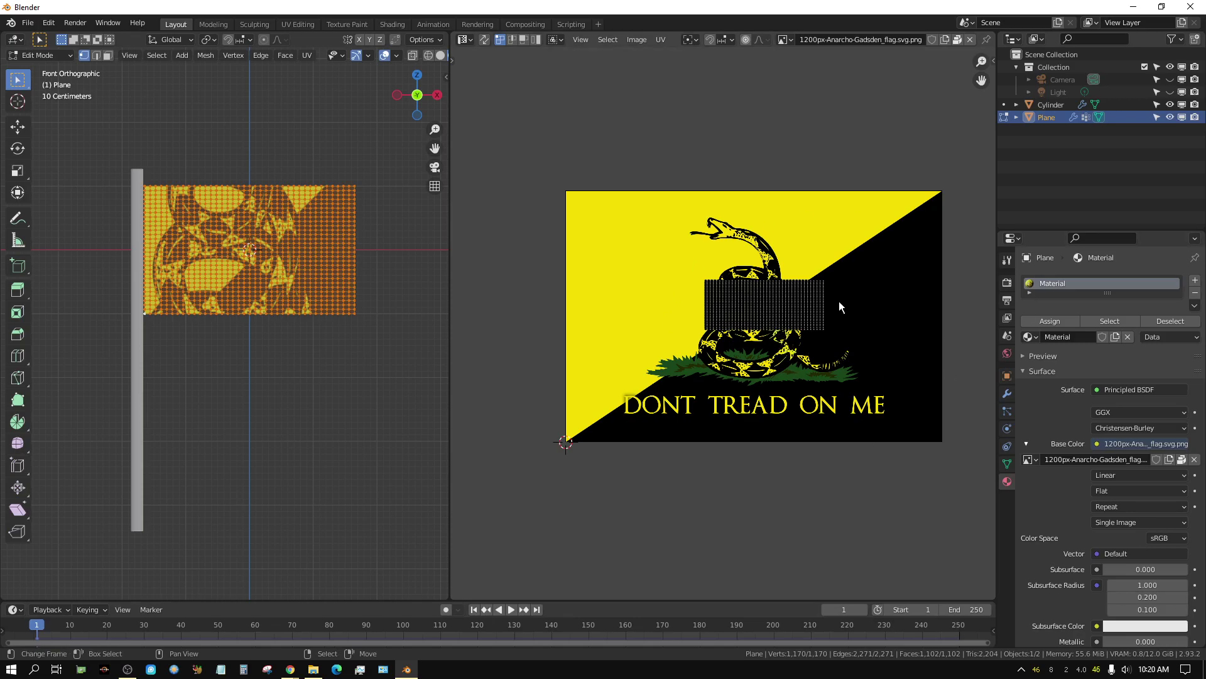
pyautogui.press('a')
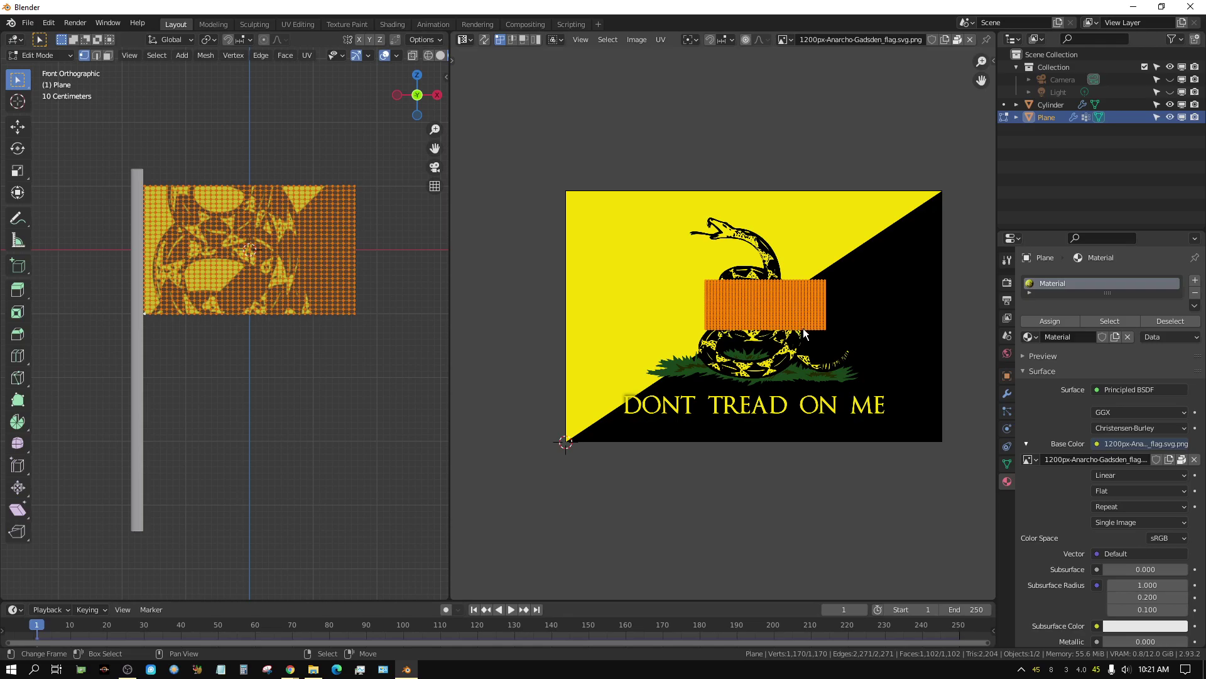
pyautogui.press('s')
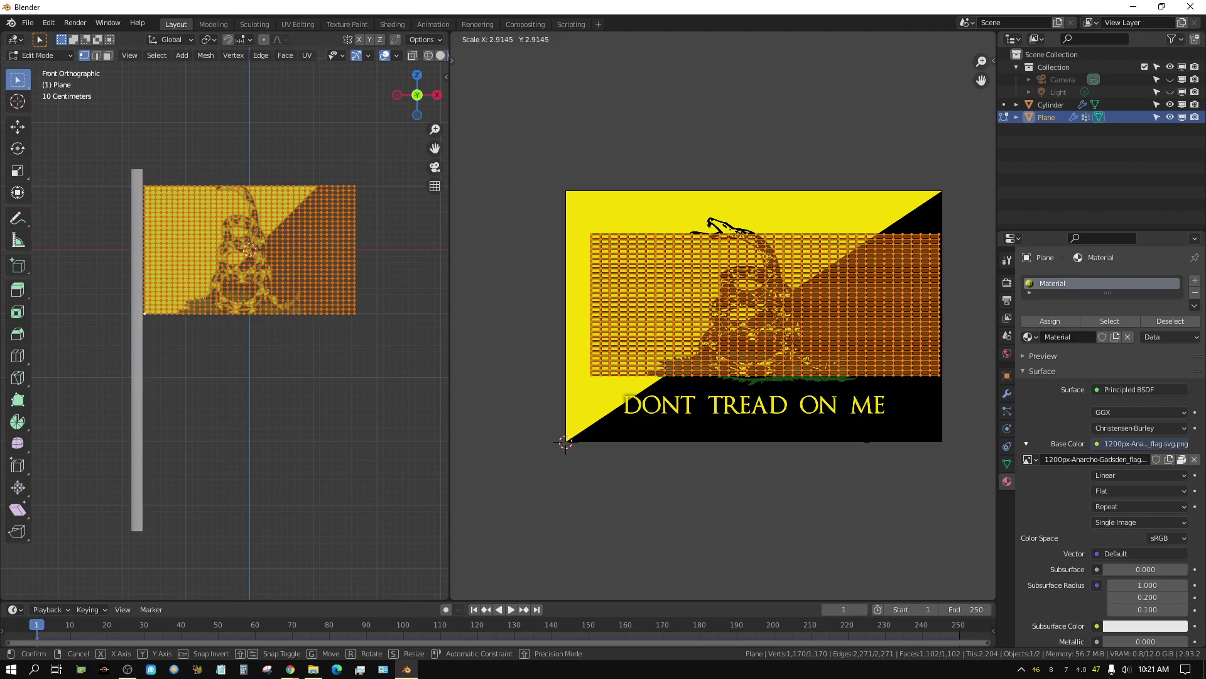
pyautogui.click(856, 452)
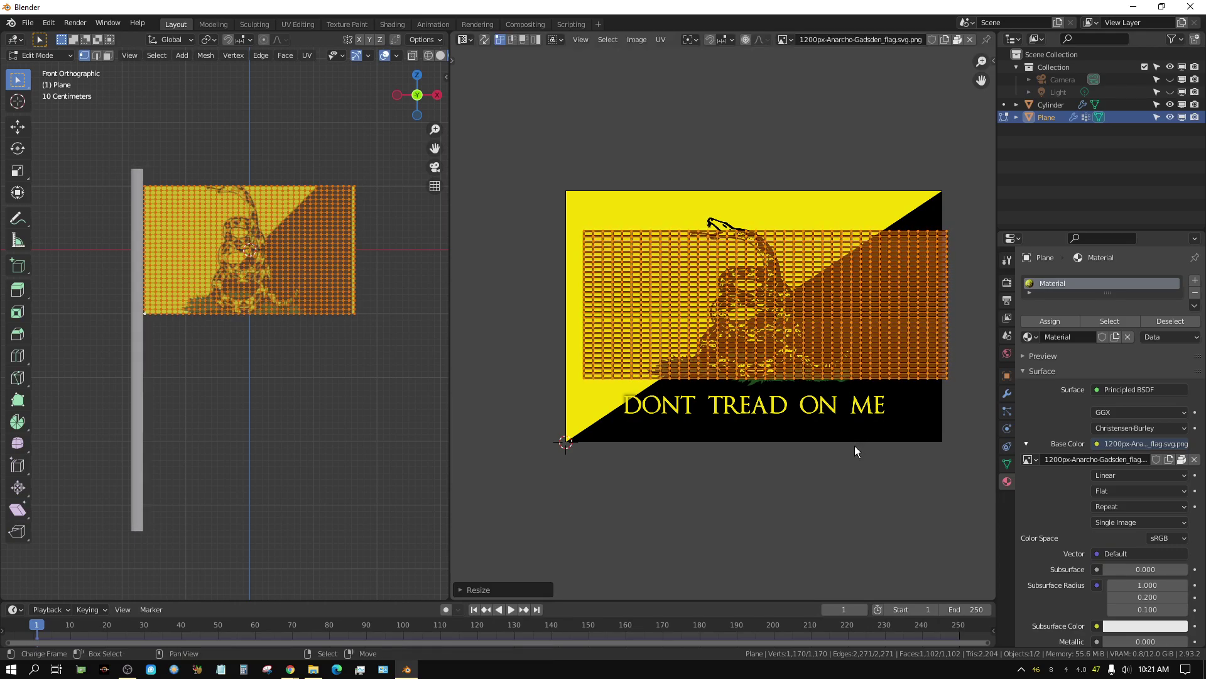
pyautogui.press('g')
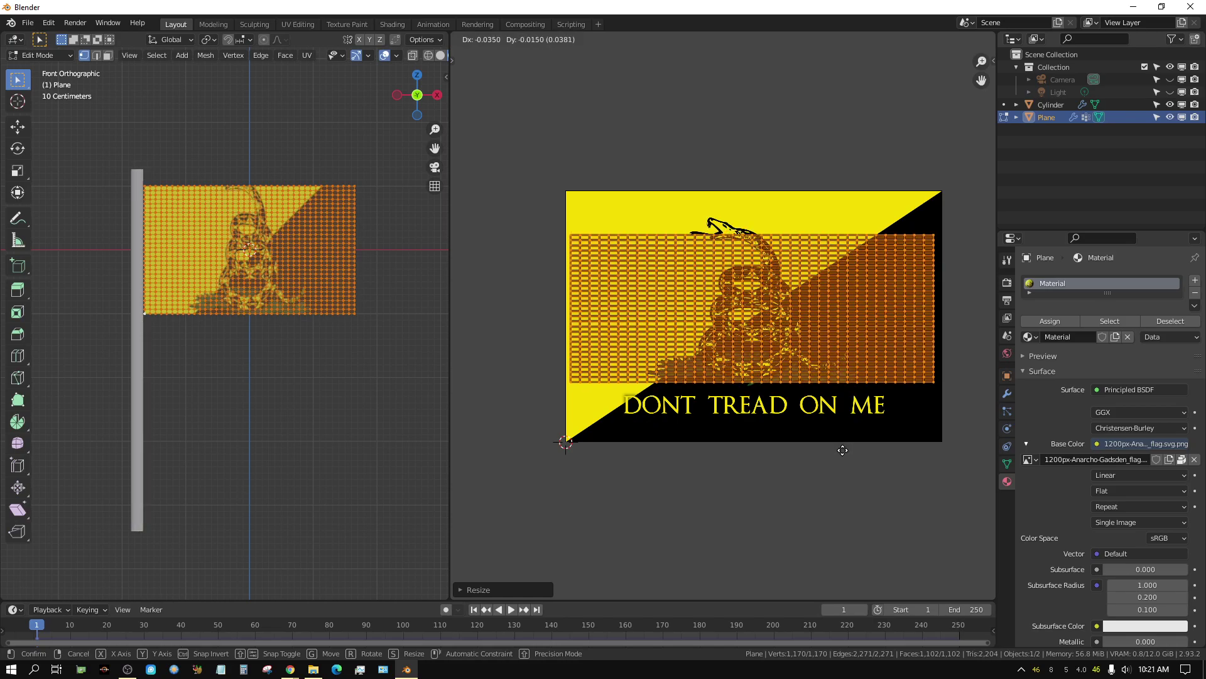
pyautogui.click(840, 454)
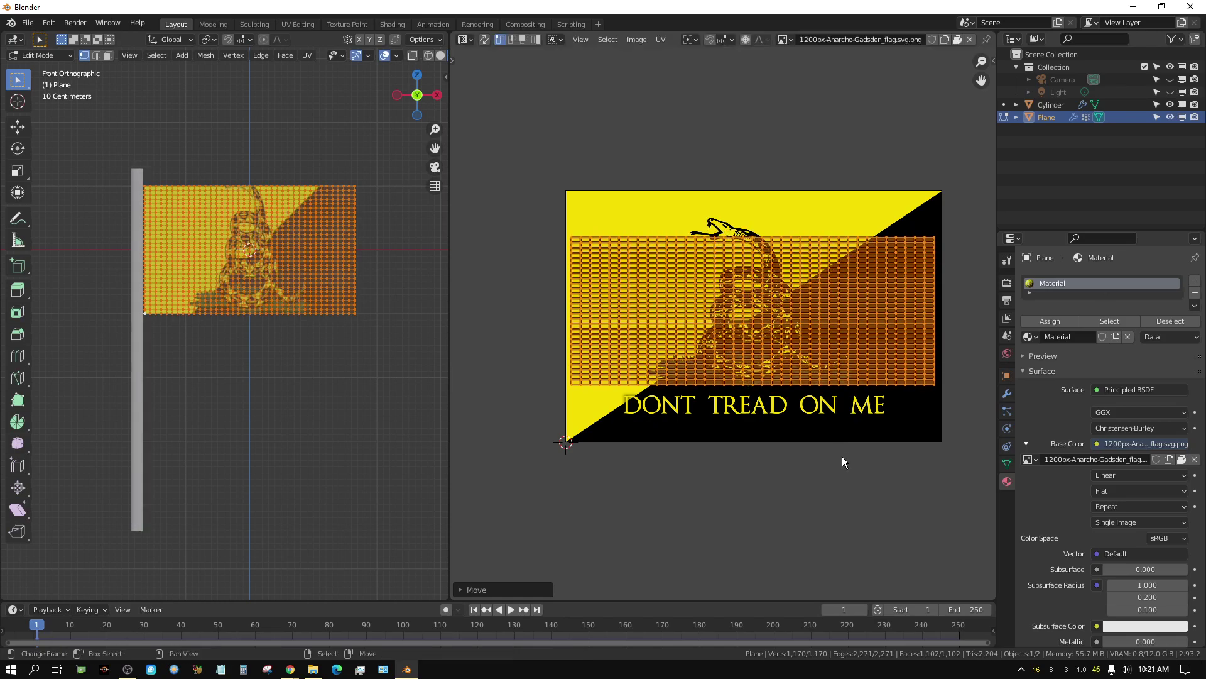
pyautogui.press('s')
pyautogui.press('y')
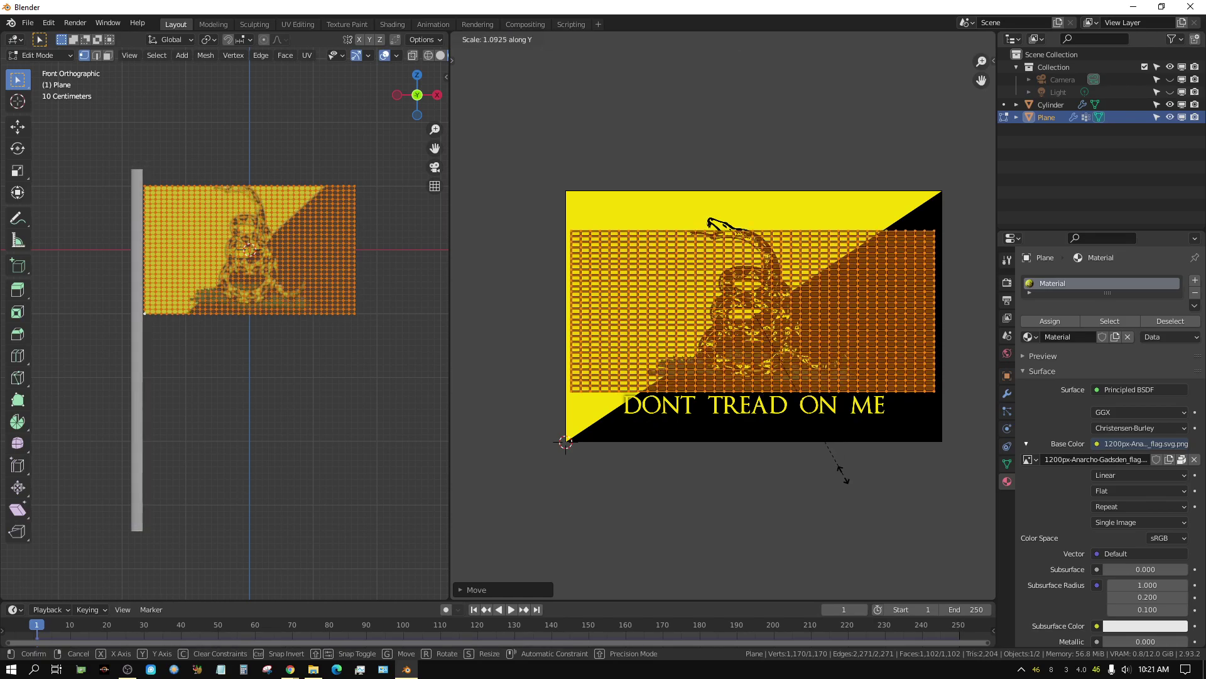
pyautogui.click(877, 572)
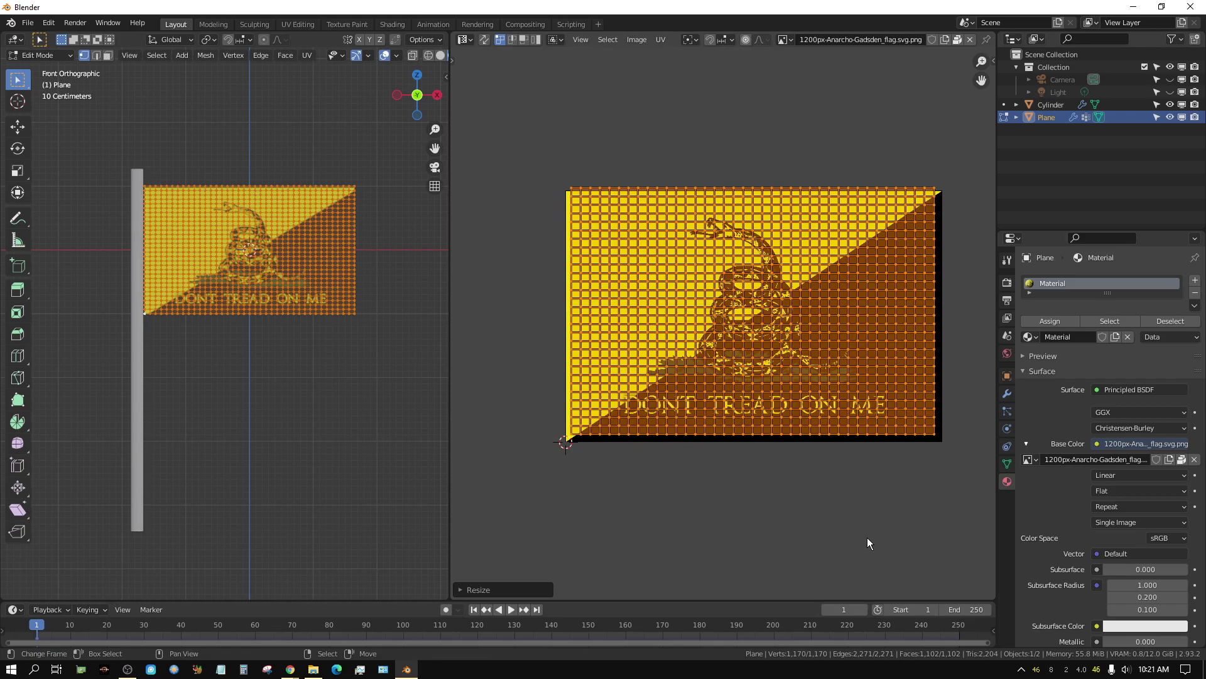
# Nudge the UV mesh twice to center it over the flag image.
pyautogui.press('g')
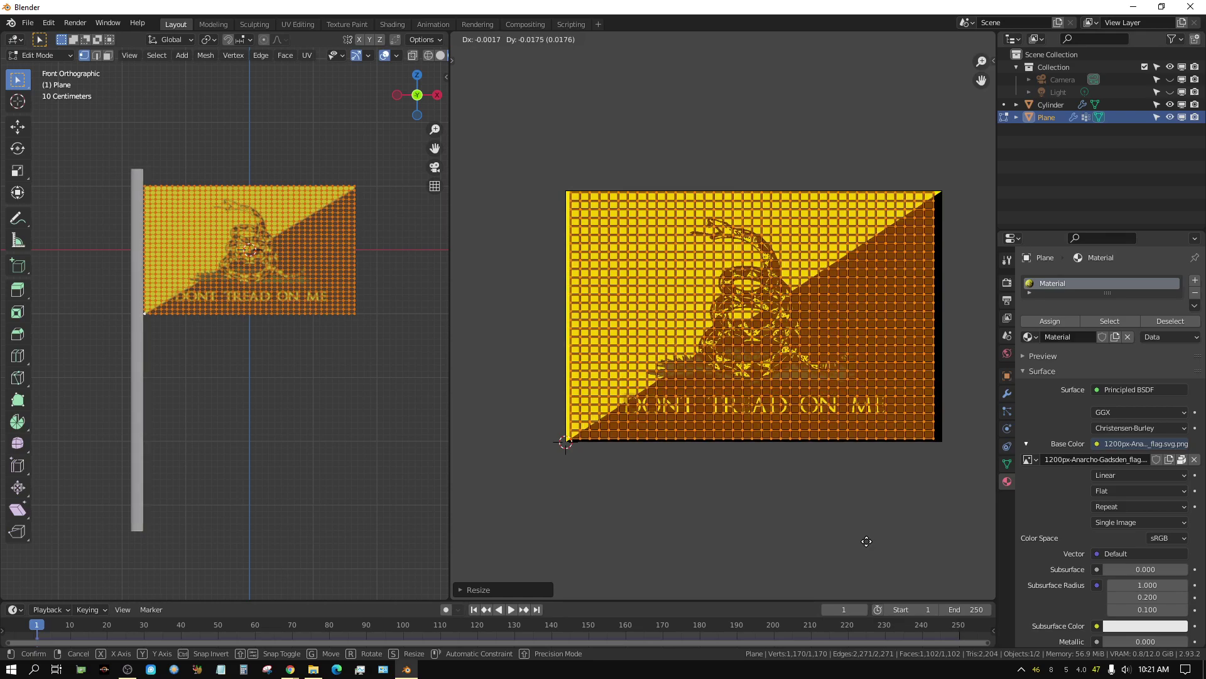
pyautogui.click(868, 544)
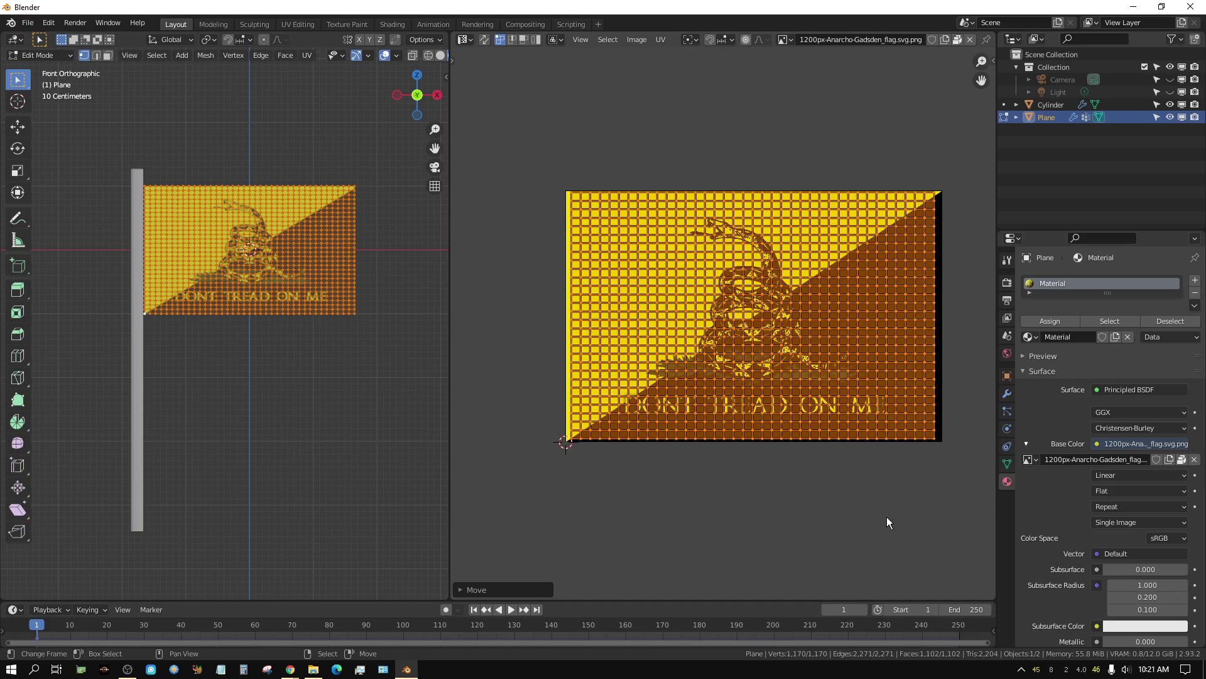
pyautogui.press('g')
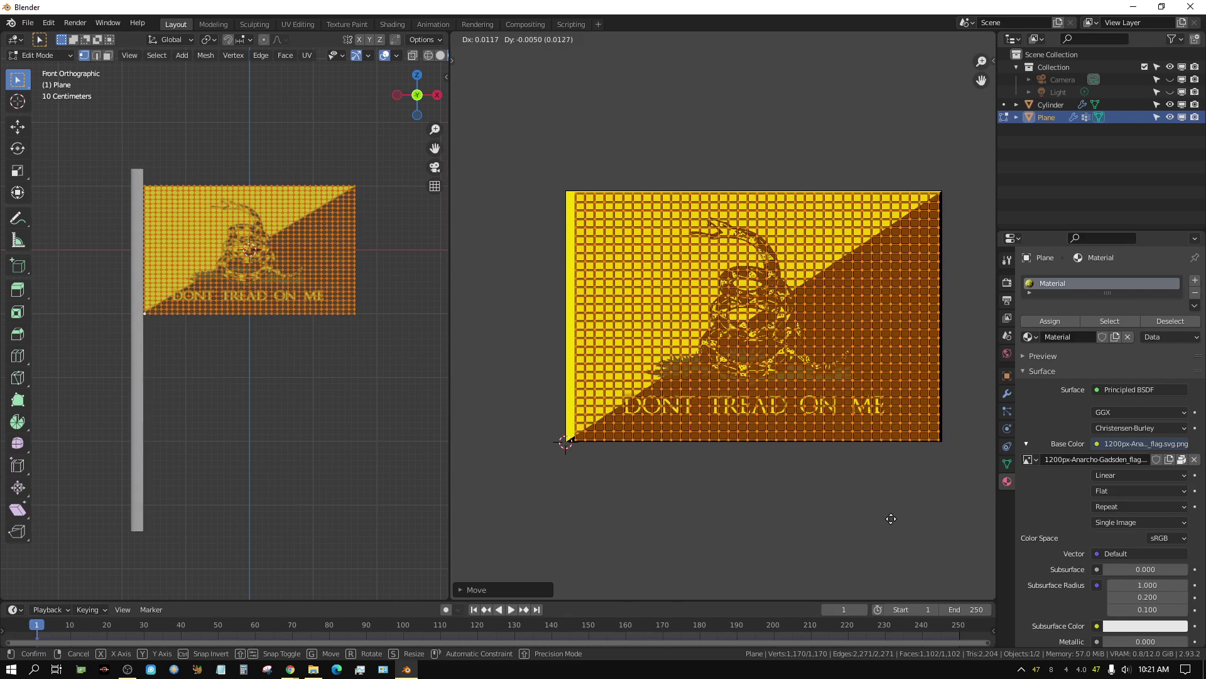
pyautogui.click(891, 520)
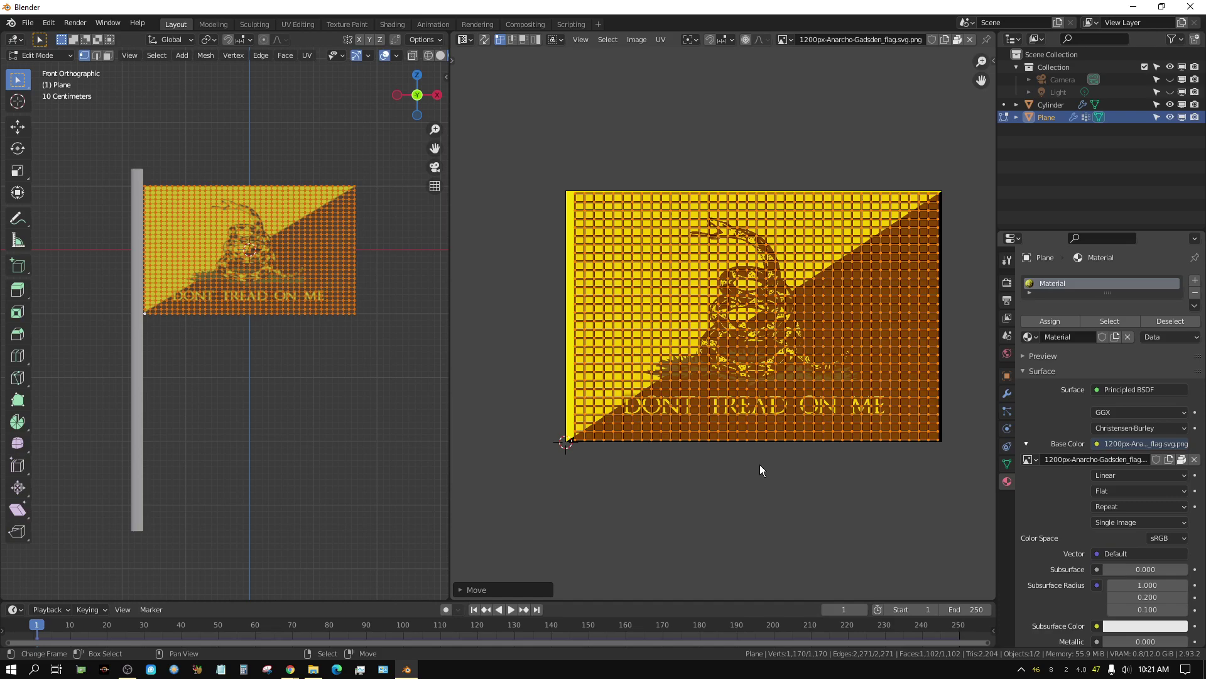
# Scale the UVs along X to the image width, then along Y to its height.
pyautogui.press('s')
pyautogui.press('x')
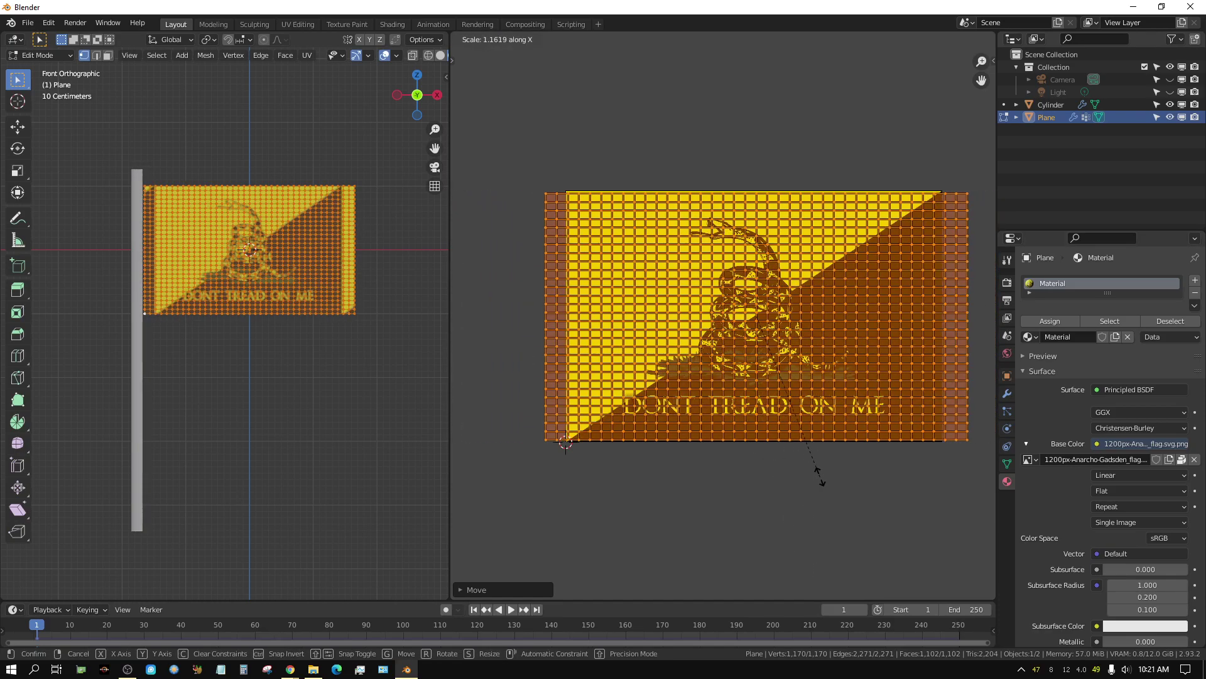
pyautogui.click(812, 461)
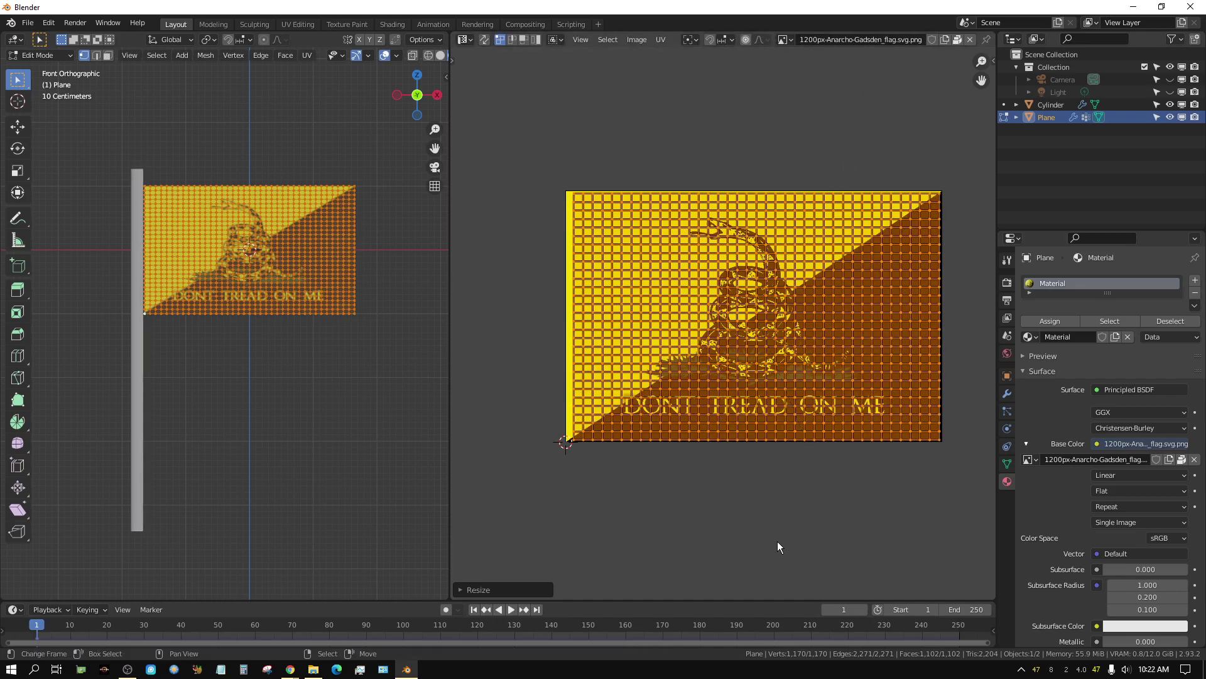
pyautogui.press('s')
pyautogui.press('y')
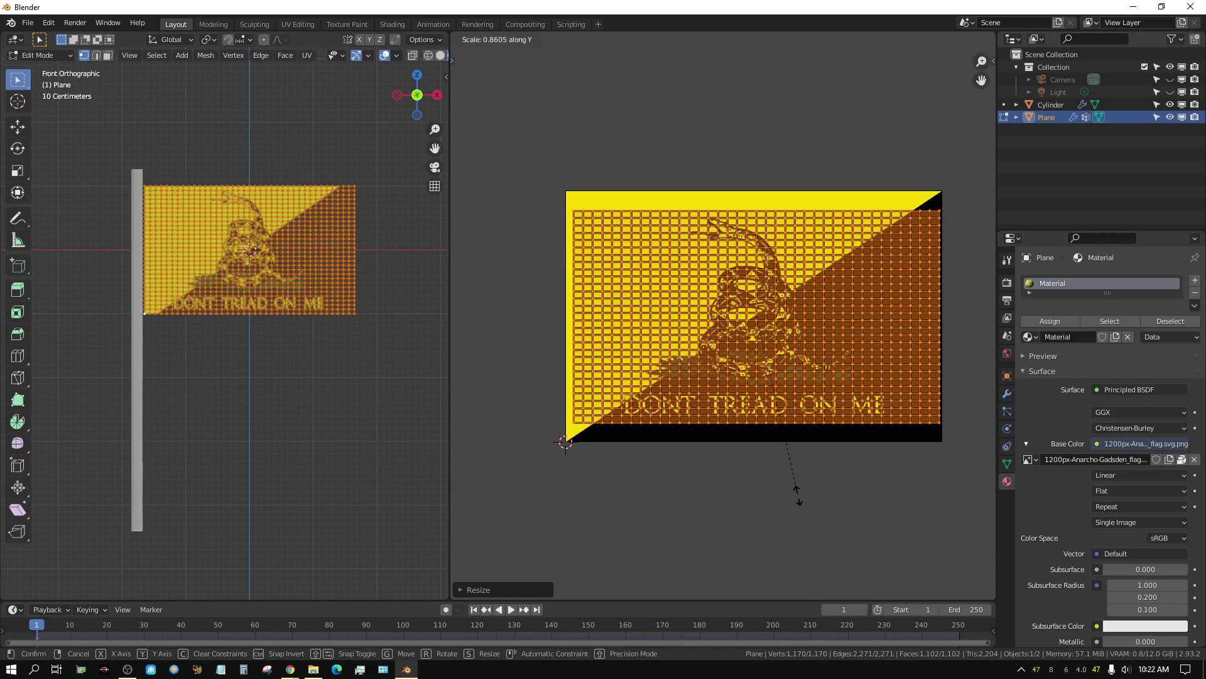
pyautogui.click(798, 500)
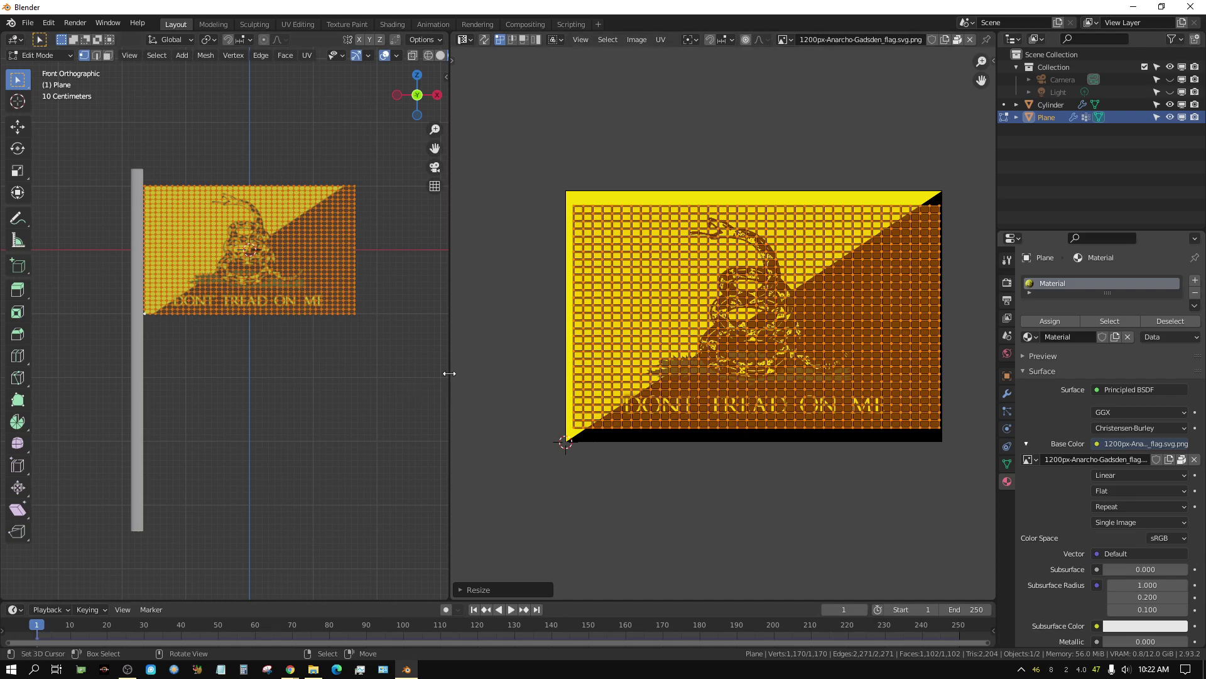
# Widen the 3D view, return to Object Mode, and orbit to view the textured flag at an angle.
pyautogui.moveTo(449, 327); pyautogui.dragTo(976, 330)
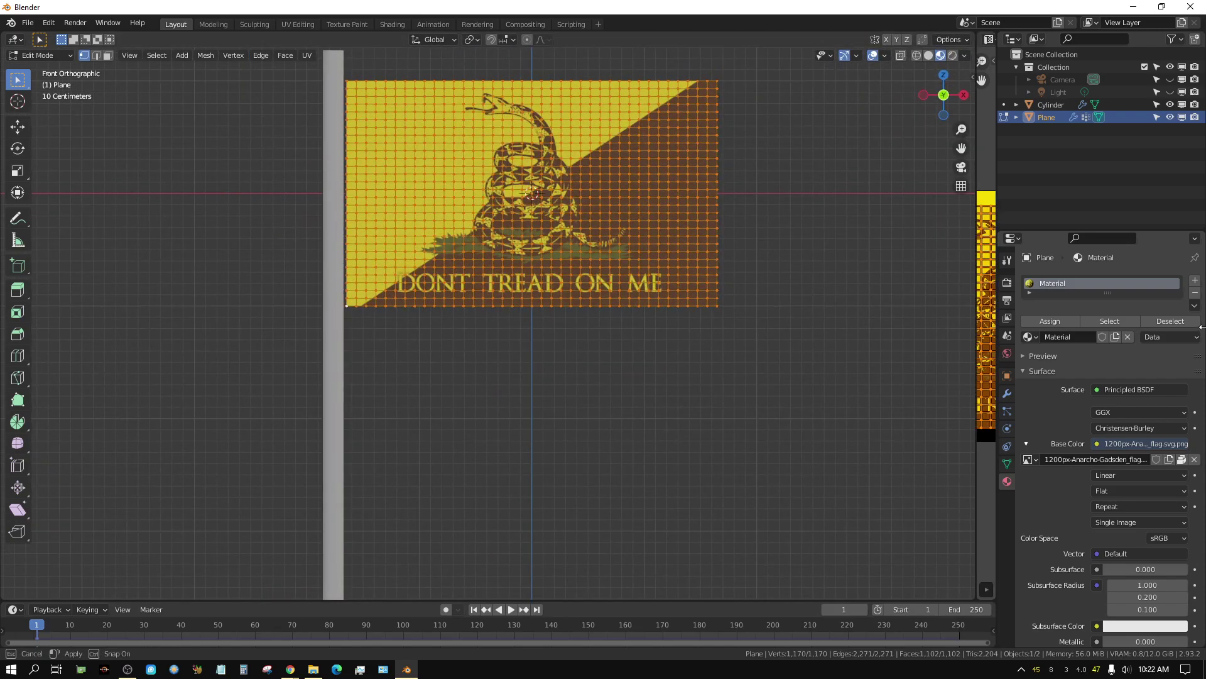
pyautogui.press('Tab')
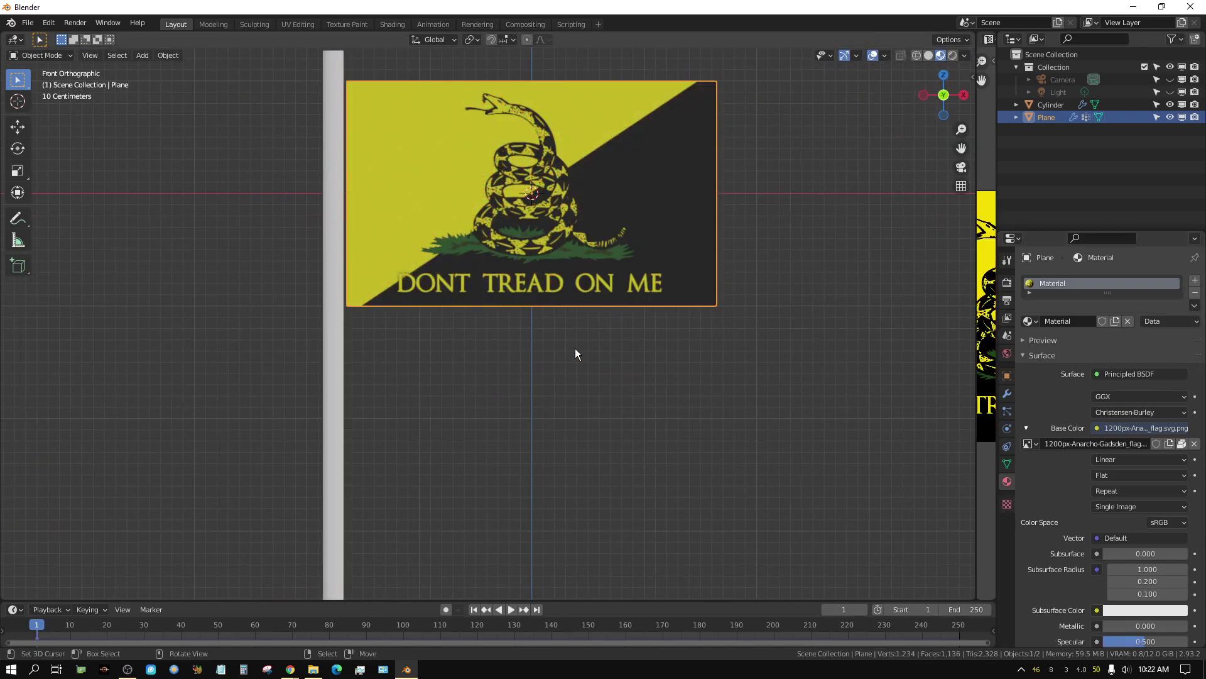
pyautogui.scroll(-3, 575, 351)
pyautogui.moveTo(588, 342); pyautogui.dragTo(570, 407, button='middle')
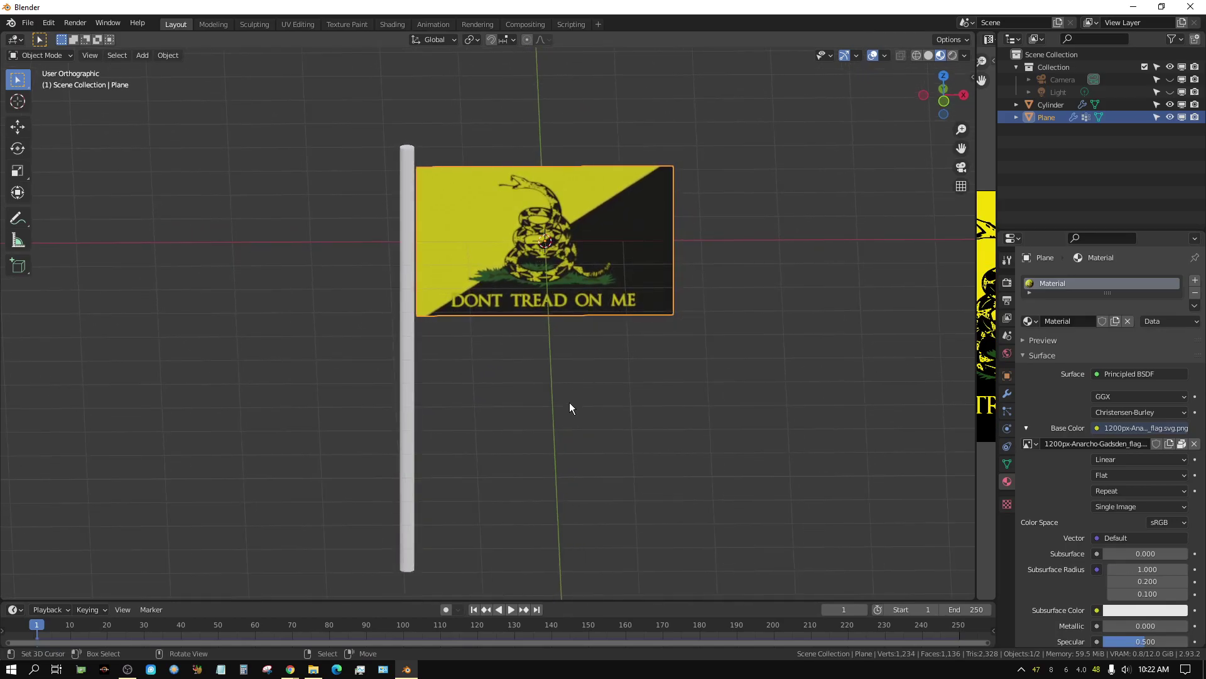
# Play the textured flag's cloth animation, pause it, and rewind to frame 1.
pyautogui.click(511, 609)
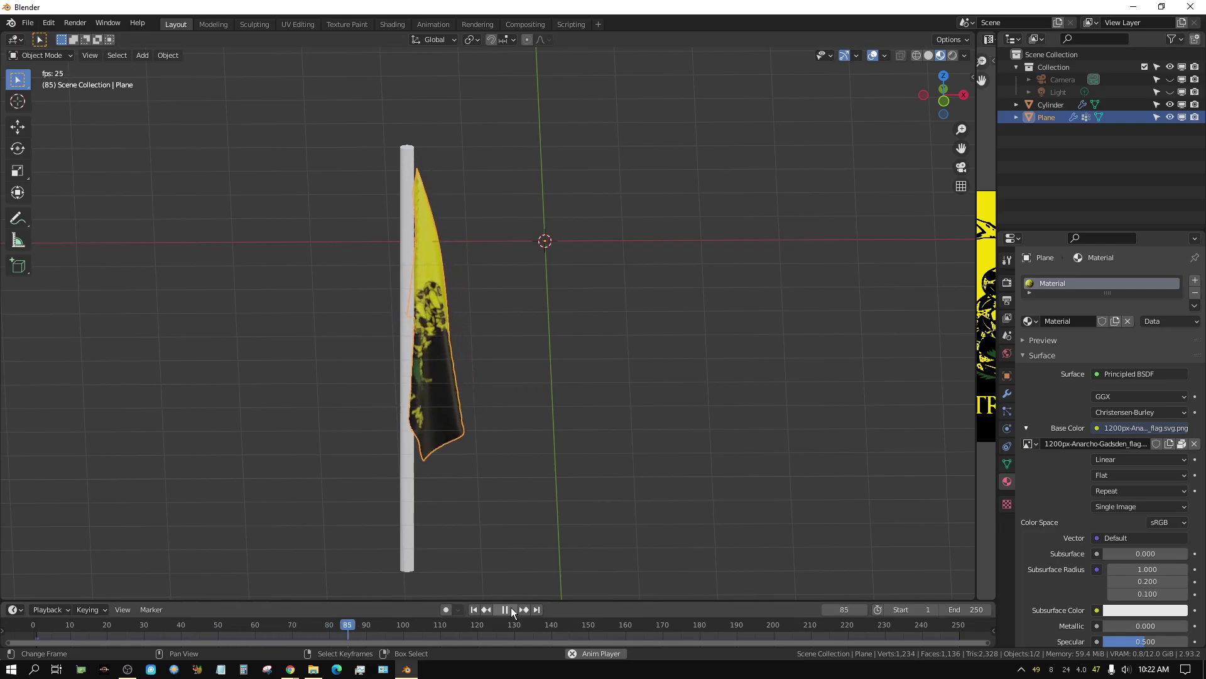
pyautogui.click(509, 609)
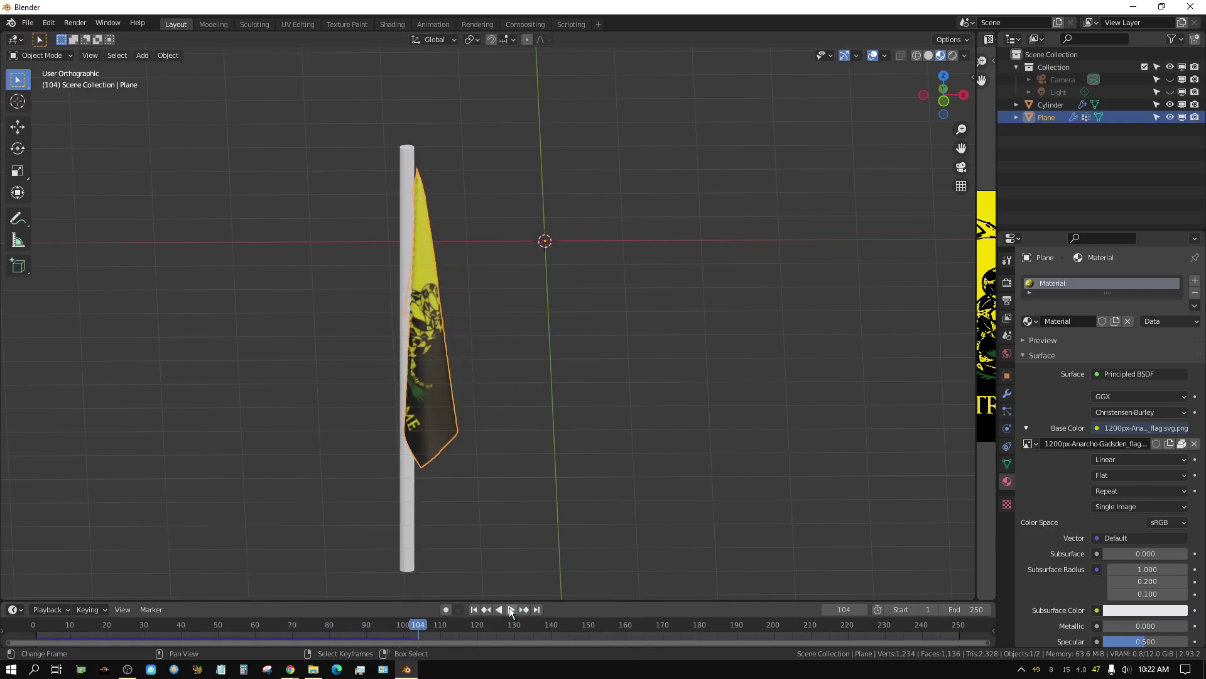
pyautogui.click(474, 609)
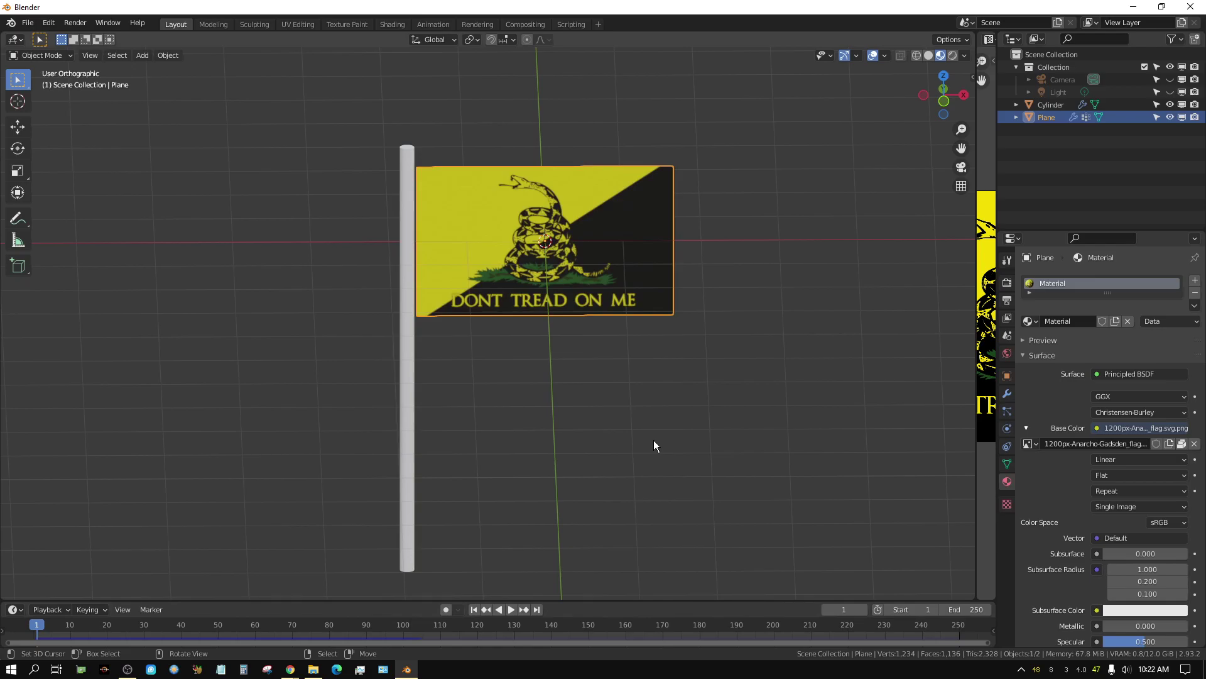